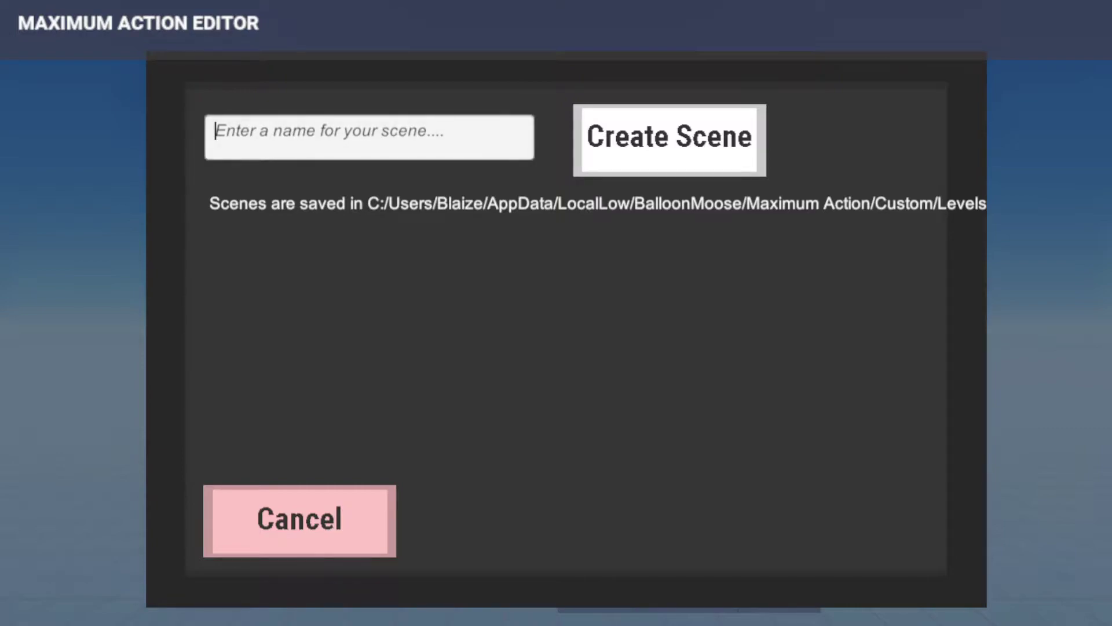
Step: Create a new scene named Max
{"action": "type", "text": "Max"}
{"action": "left_click", "coordinate": [669, 140]}
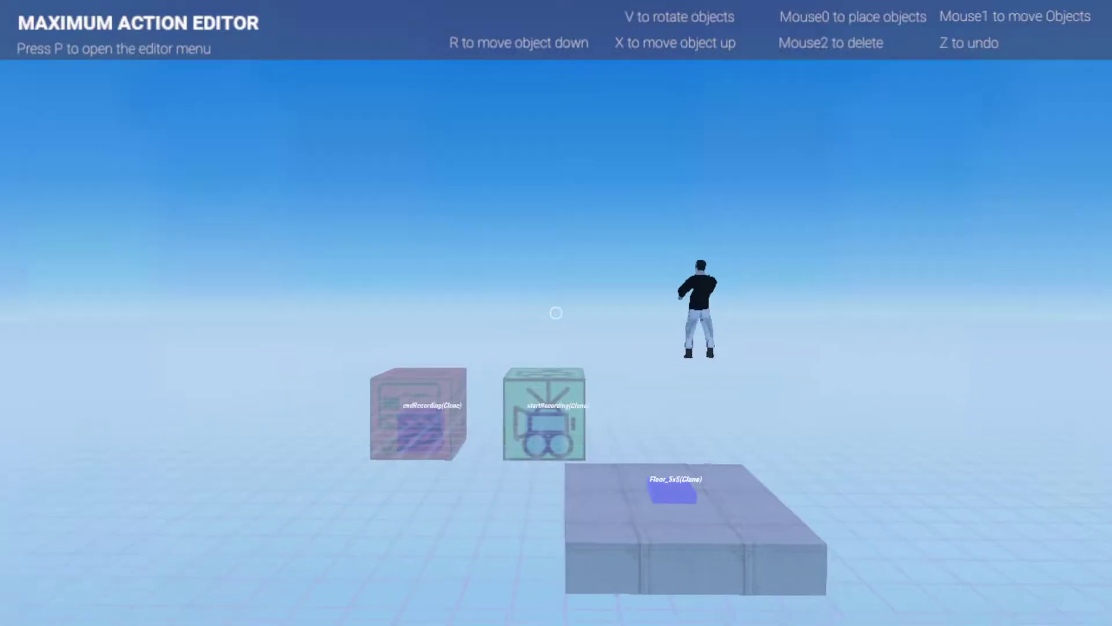
Step: Examine the new scene's default contents from several sides, including the character and the 5x5 floor piece
{"action": "key", "text": "w"}
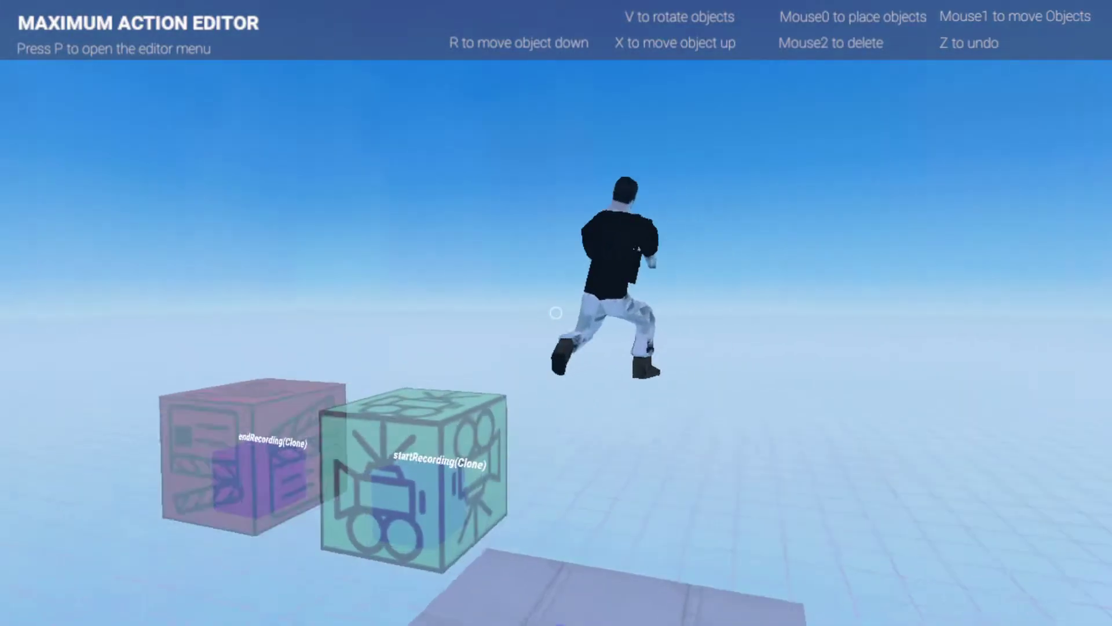
{"action": "key", "text": "w"}
{"action": "key", "text": "d"}
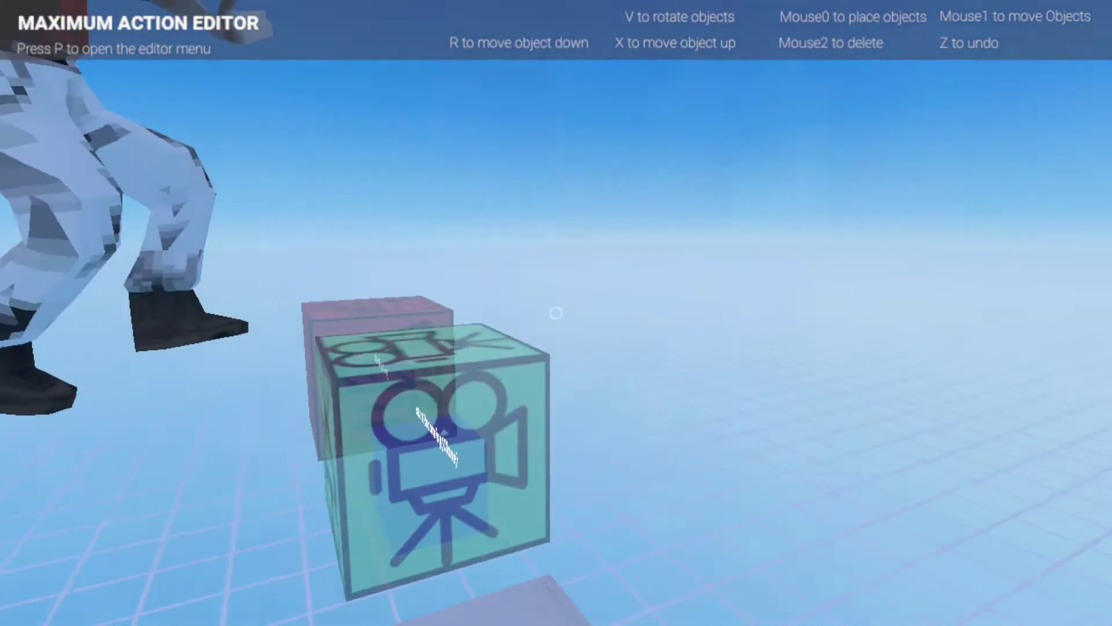
{"action": "key", "text": "s"}
{"action": "key", "text": "w"}
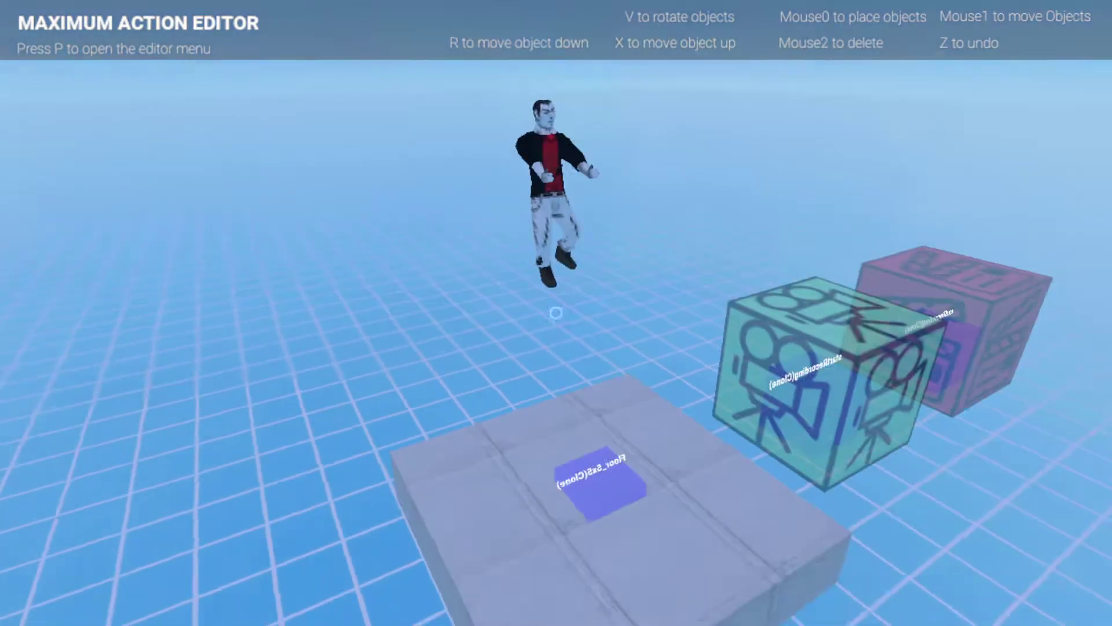
{"action": "key", "text": "w"}
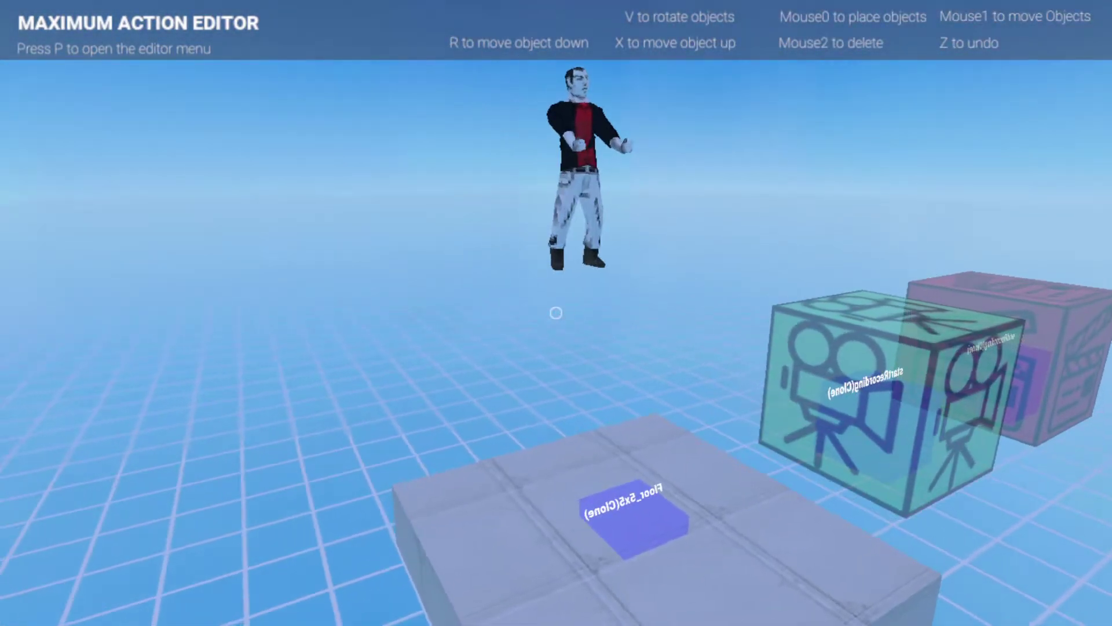
{"action": "key", "text": "s"}
{"action": "key", "text": "a"}
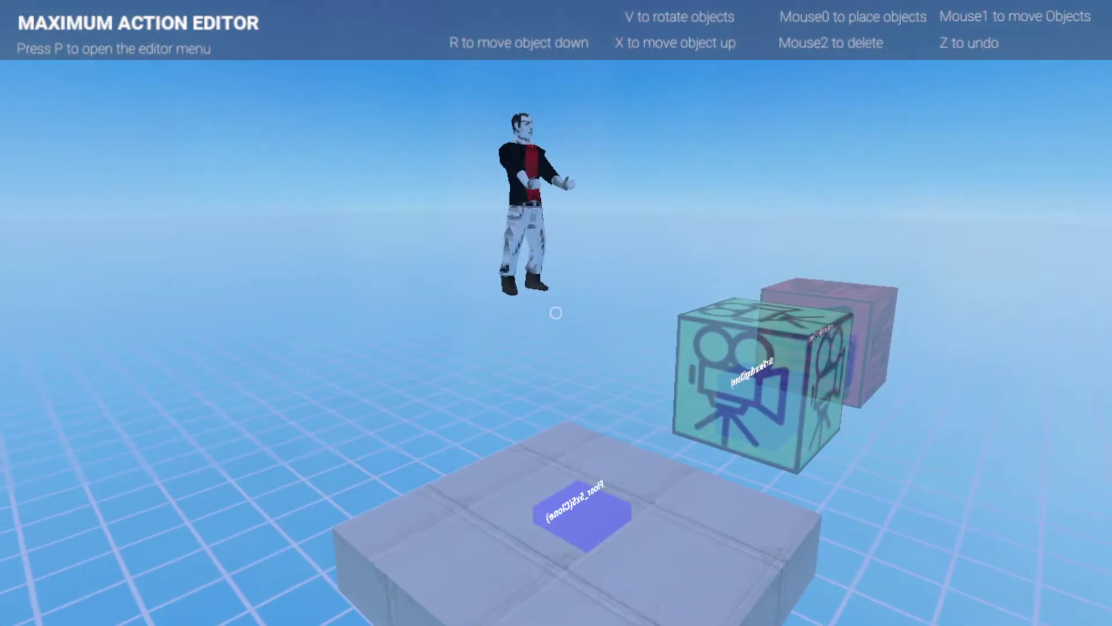
{"action": "key", "text": "w"}
{"action": "key", "text": "d"}
{"action": "key", "text": "s"}
Step: Inspect the start recording and end recording blocks beside the floor piece up close
{"action": "right_click", "coordinate": [556, 313]}
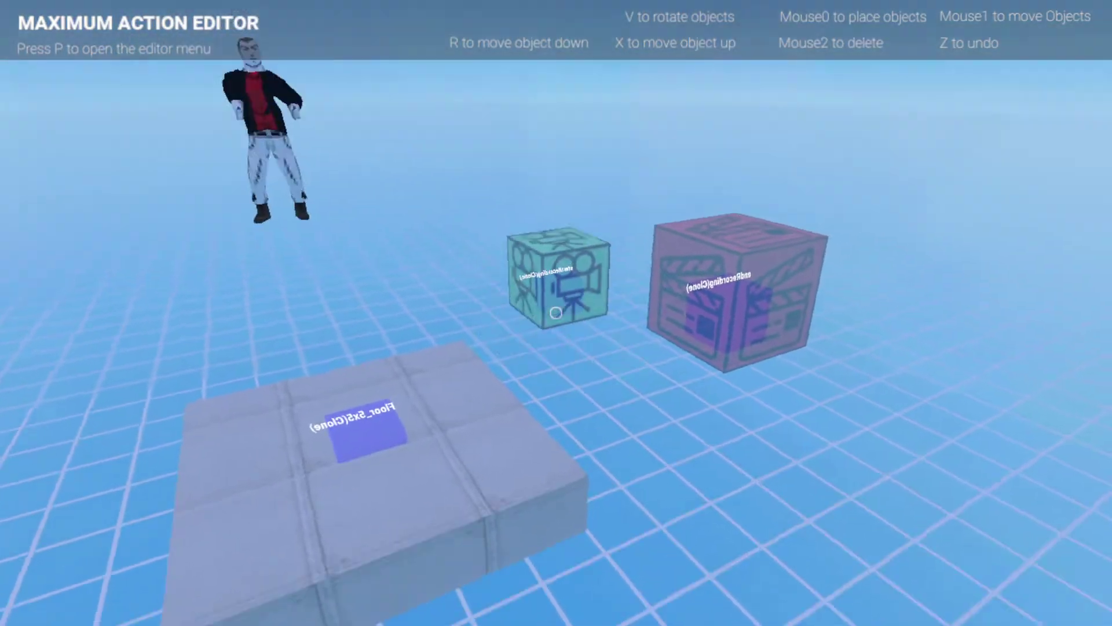
{"action": "key", "text": "d"}
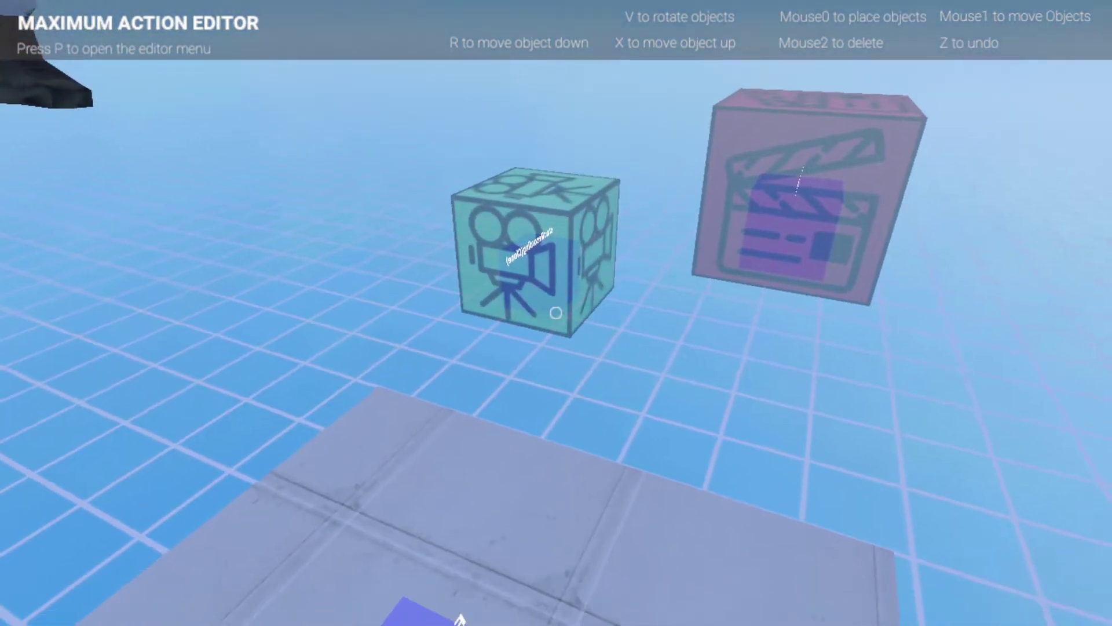
{"action": "key", "text": "s"}
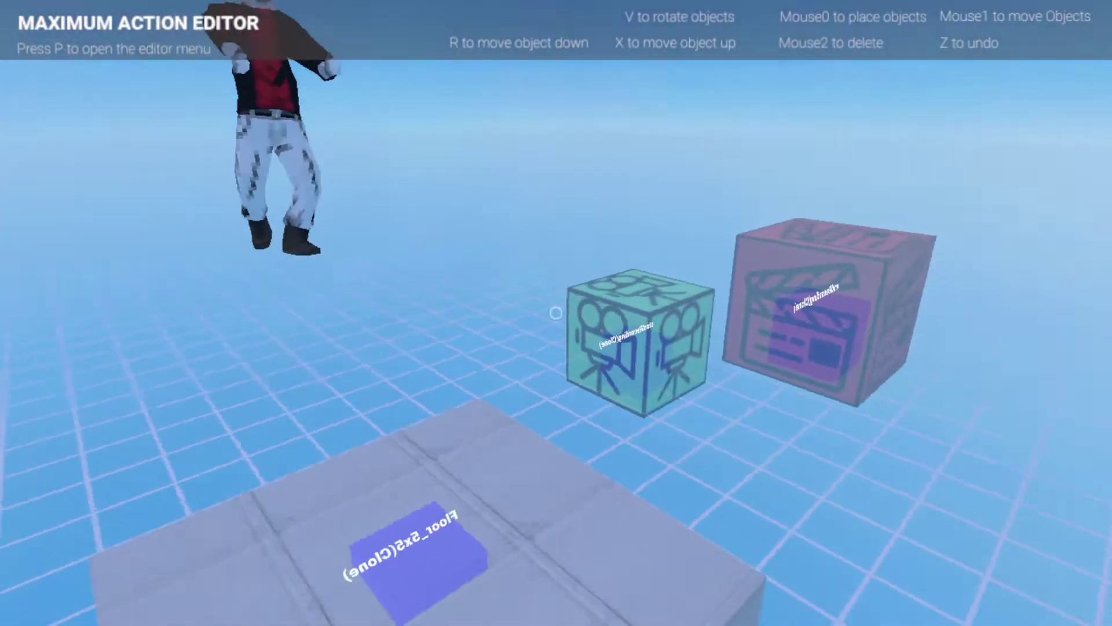
{"action": "key", "text": "w"}
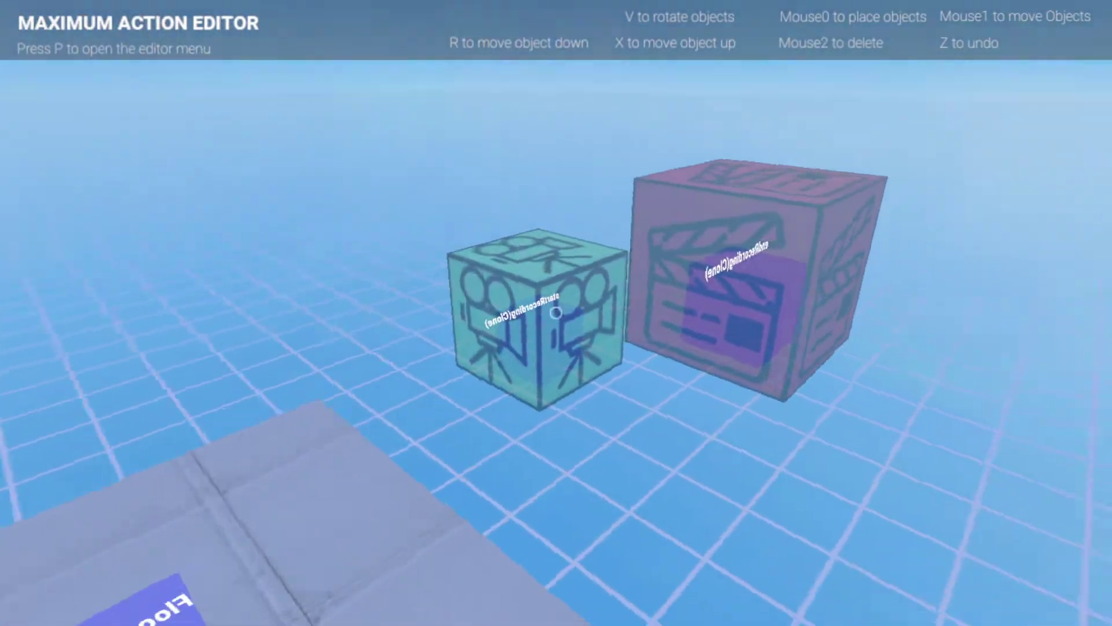
{"action": "key", "text": "s"}
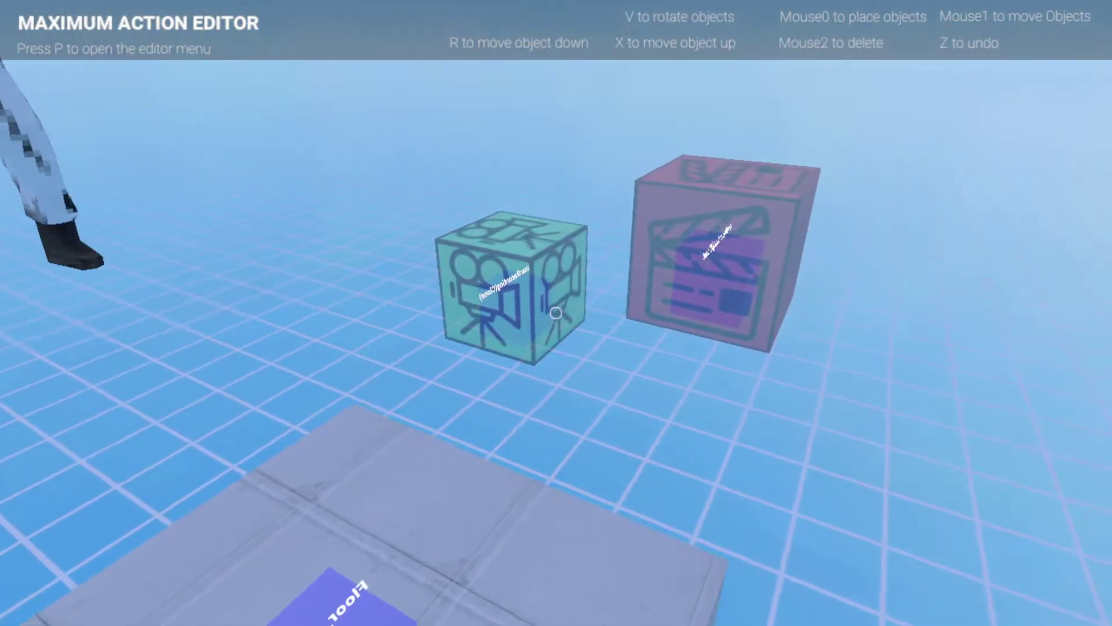
{"action": "key", "text": "d"}
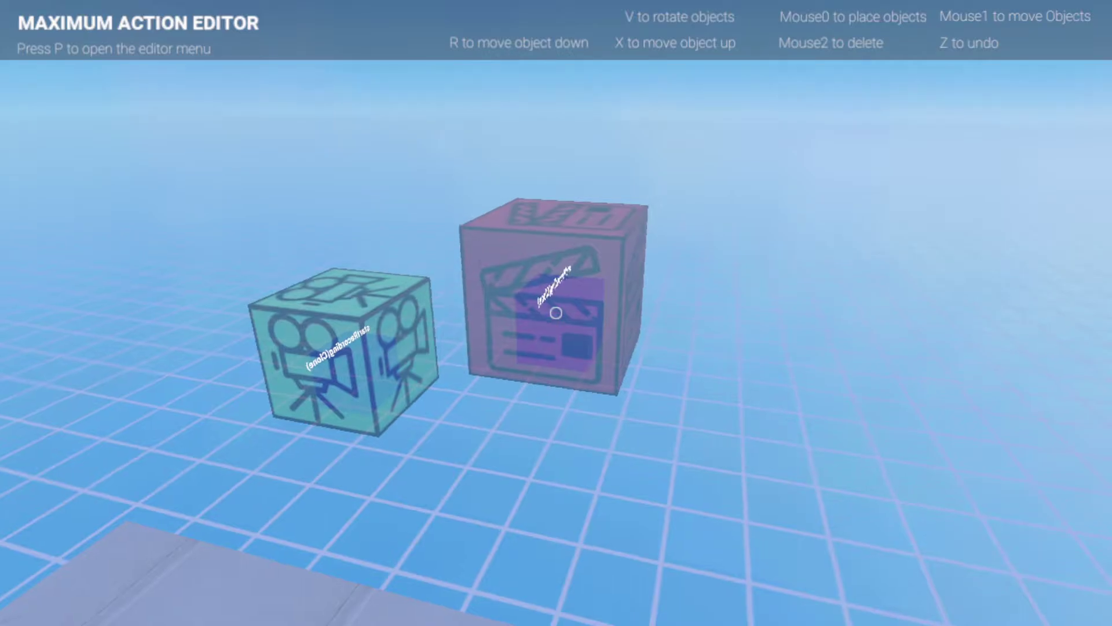
{"action": "key", "text": "s"}
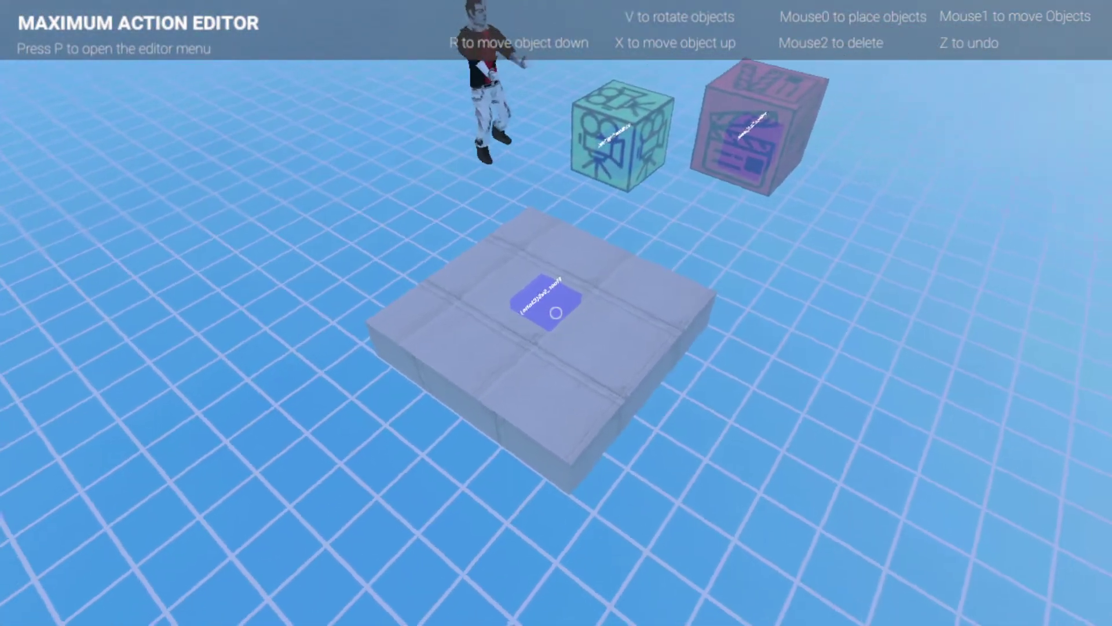
{"action": "key", "text": "w"}
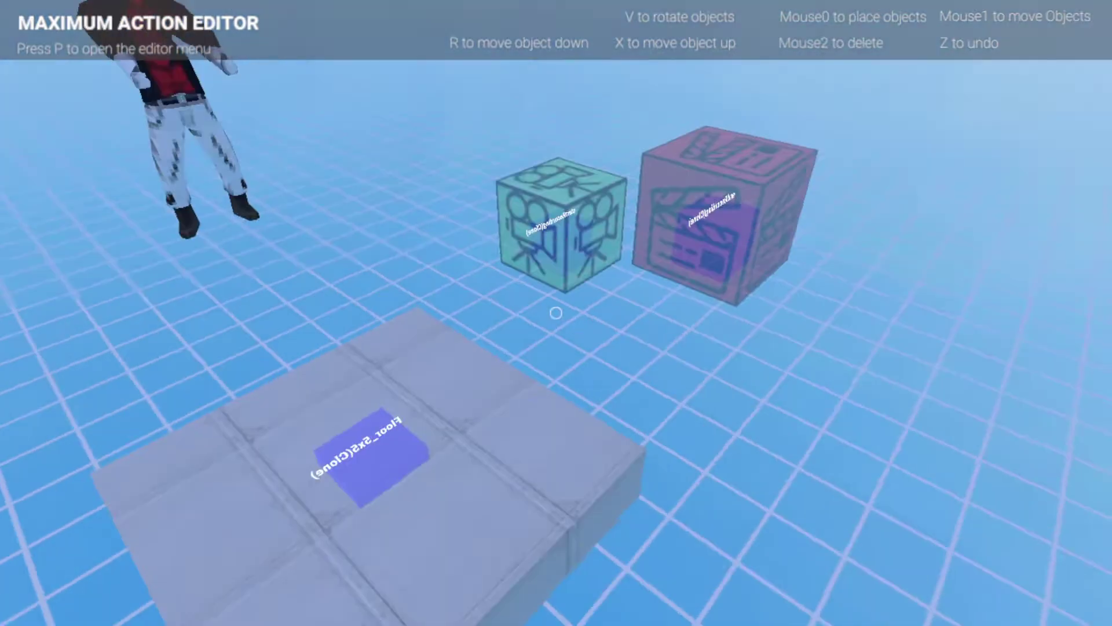
{"action": "key", "text": "s"}
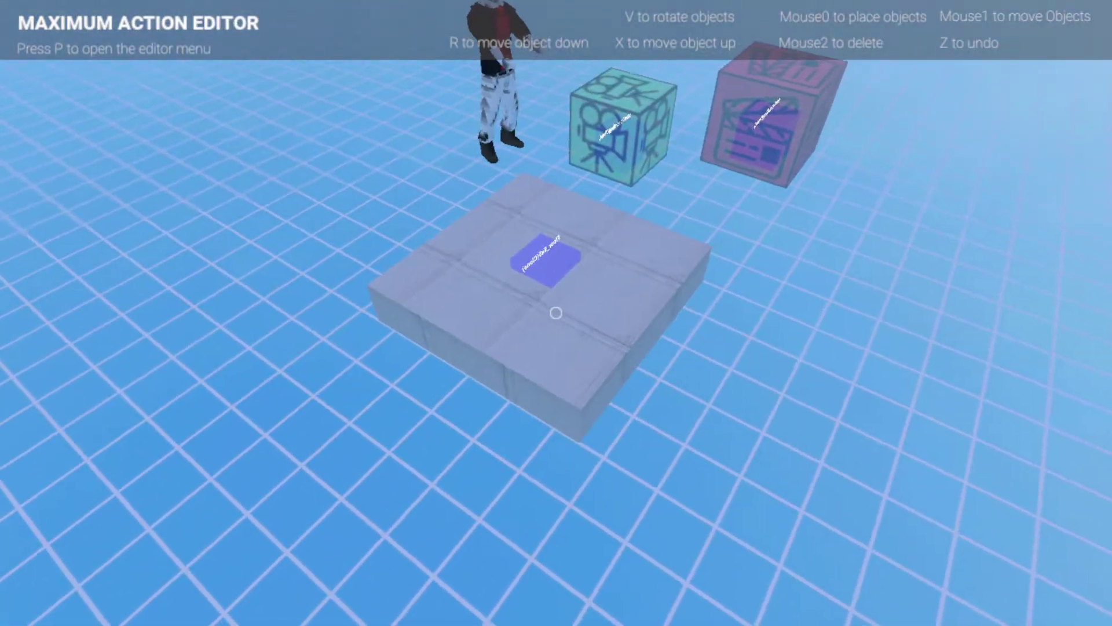
{"action": "key", "text": "w"}
{"action": "key", "text": "s"}
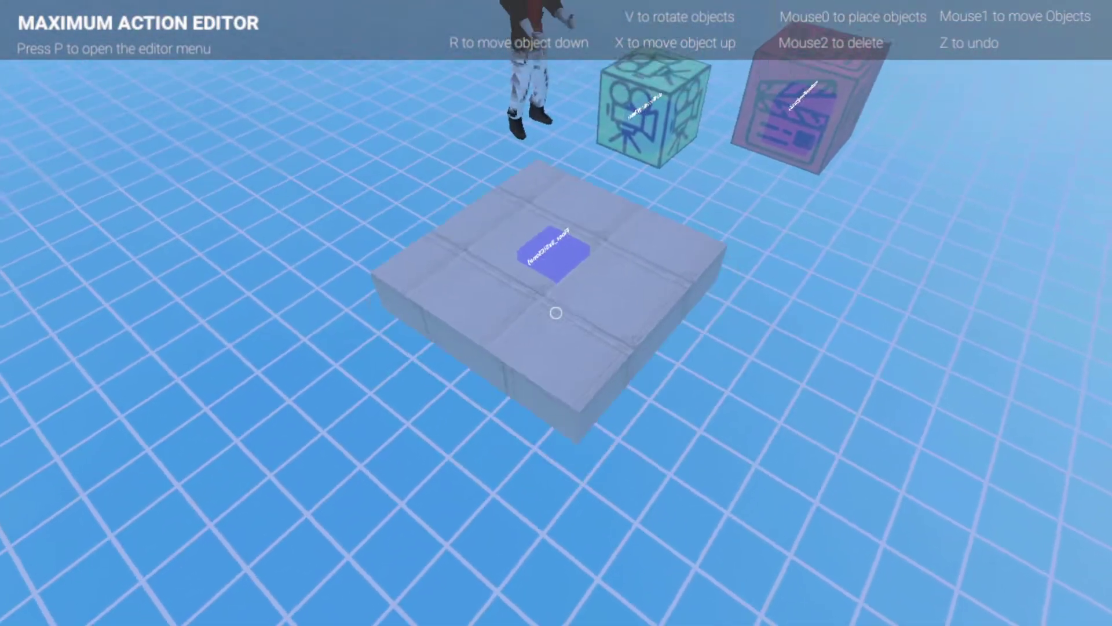
{"action": "key", "text": "d"}
{"action": "key", "text": "w"}
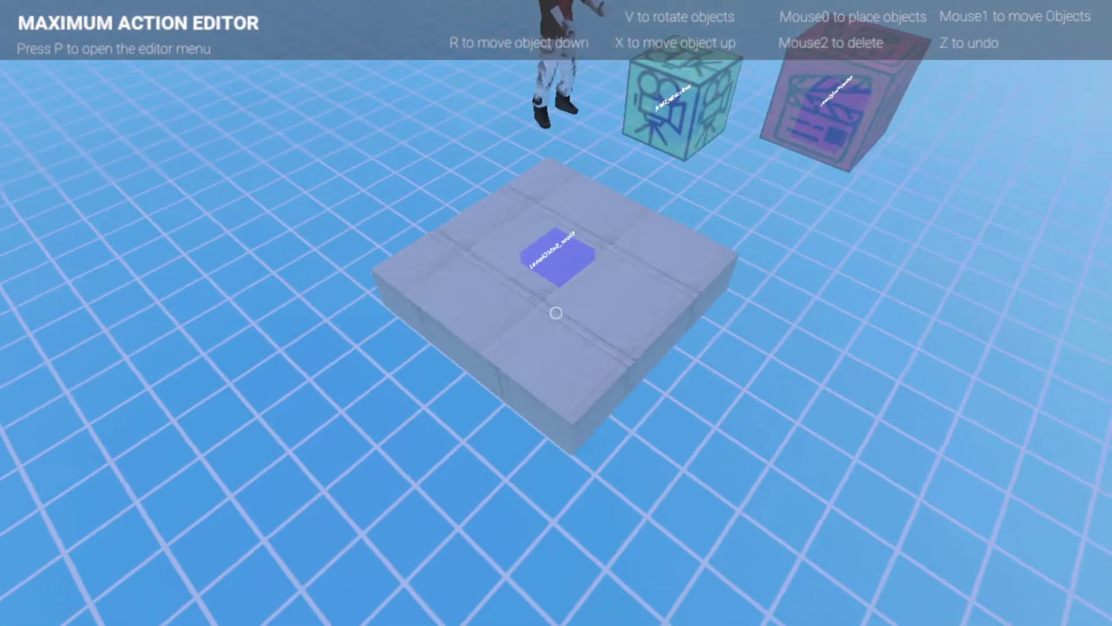
{"action": "key", "text": "d"}
{"action": "key", "text": "a"}
{"action": "key", "text": "w"}
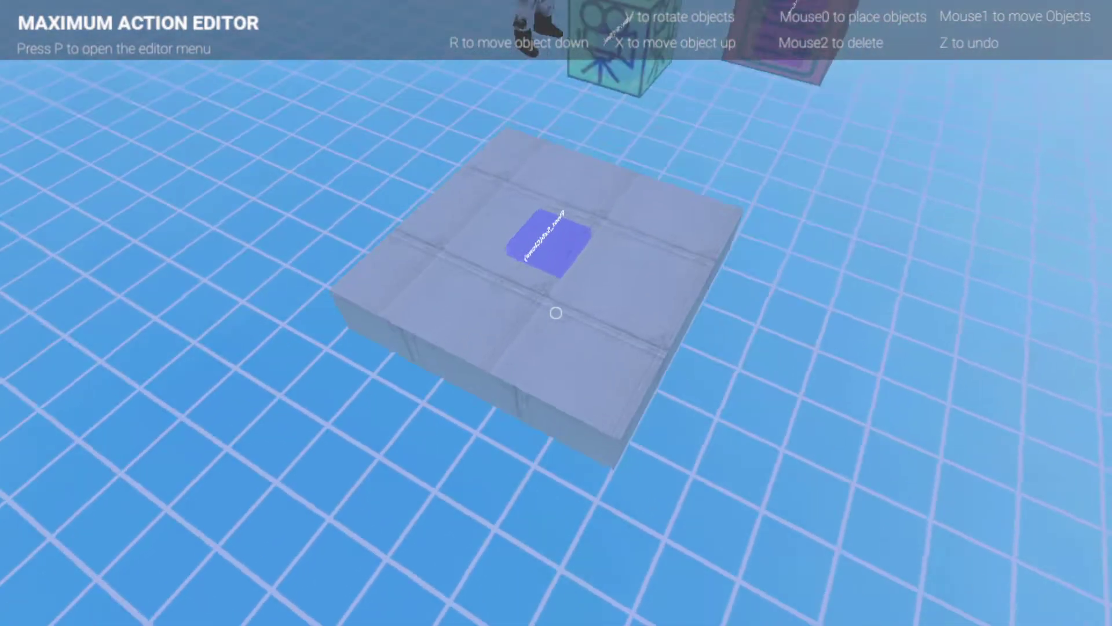
{"action": "key", "text": "s"}
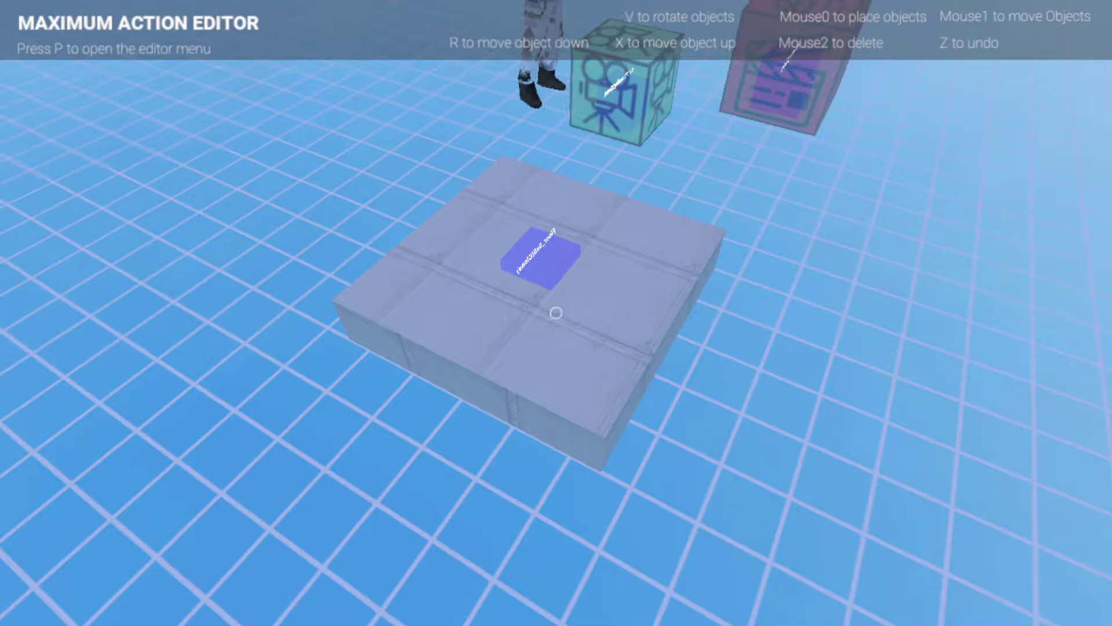
{"action": "key", "text": "w"}
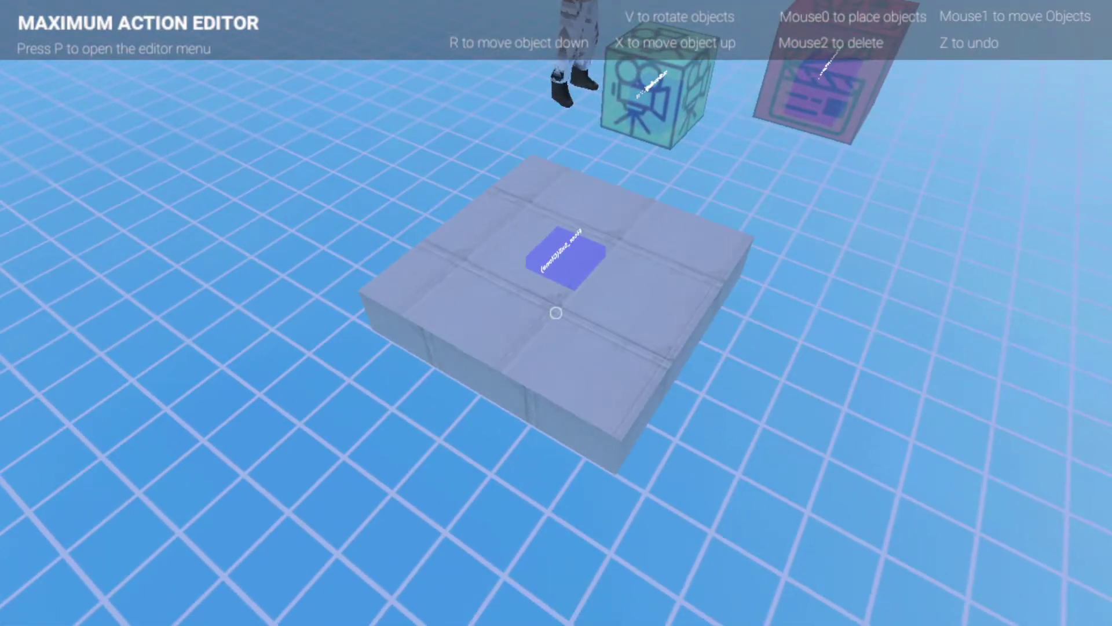
{"action": "key", "text": "w"}
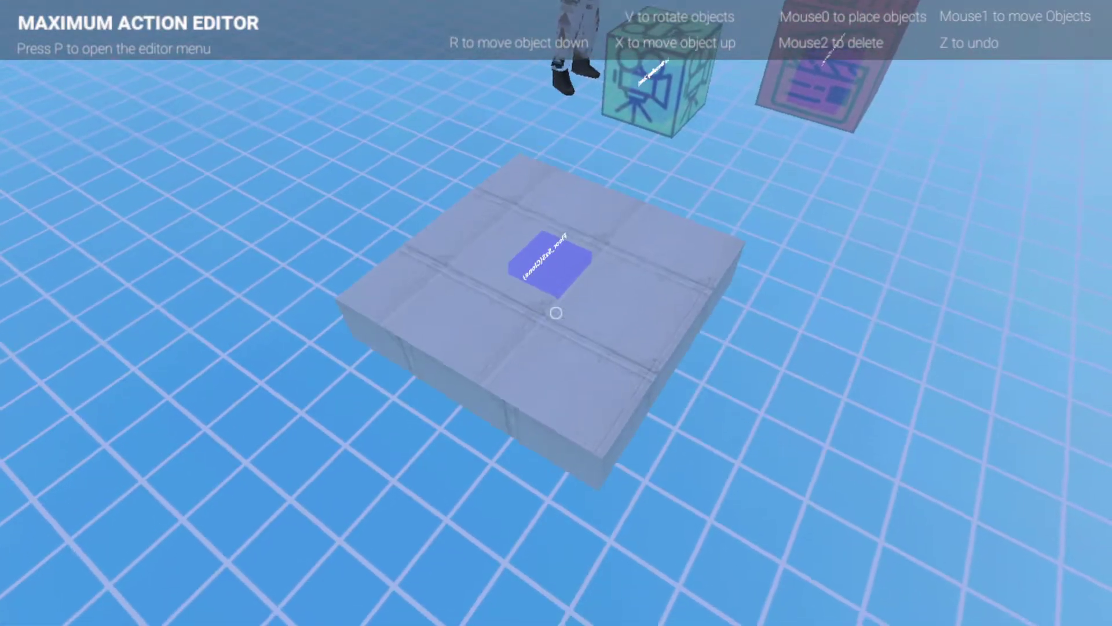
{"action": "key", "text": "s"}
{"action": "key", "text": "w"}
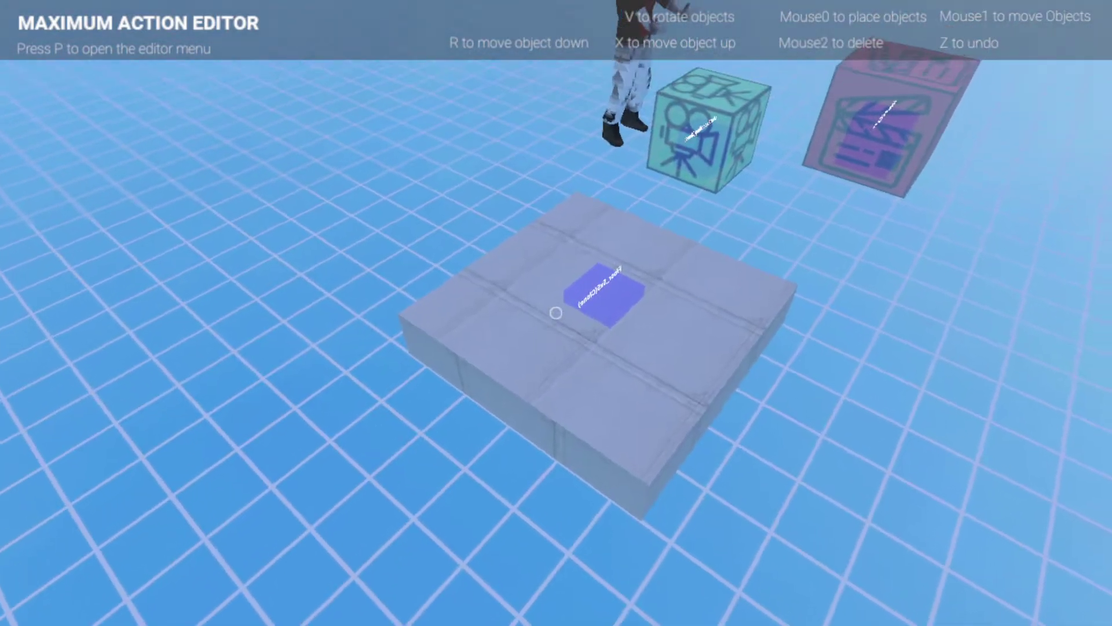
{"action": "key", "text": "s"}
{"action": "key", "text": "d"}
{"action": "key", "text": "w"}
{"action": "key", "text": "a"}
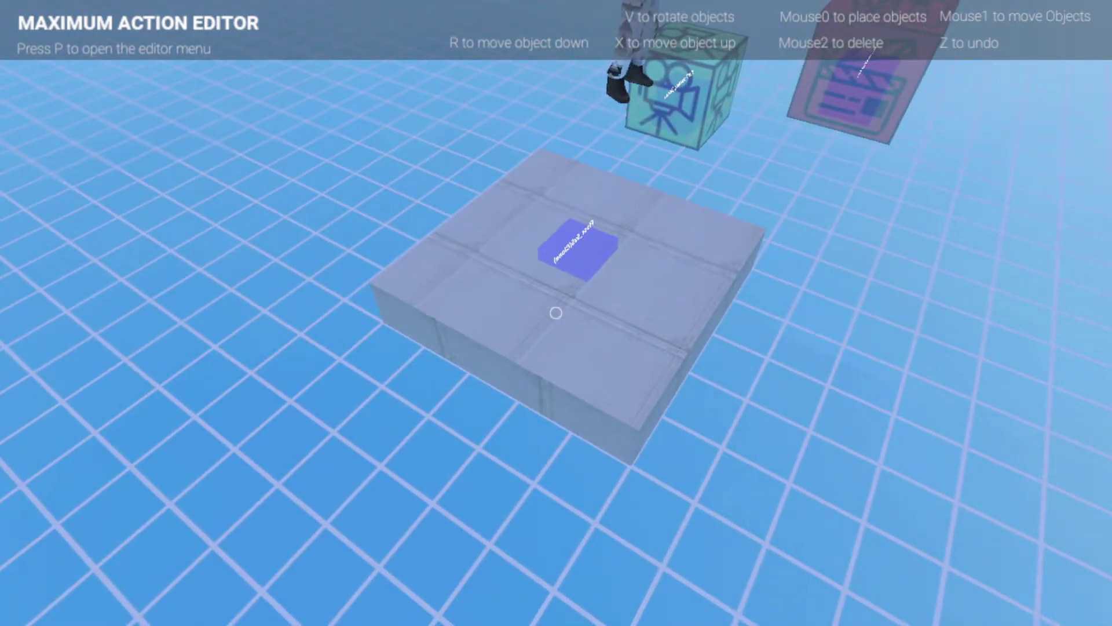
{"action": "key", "text": "s"}
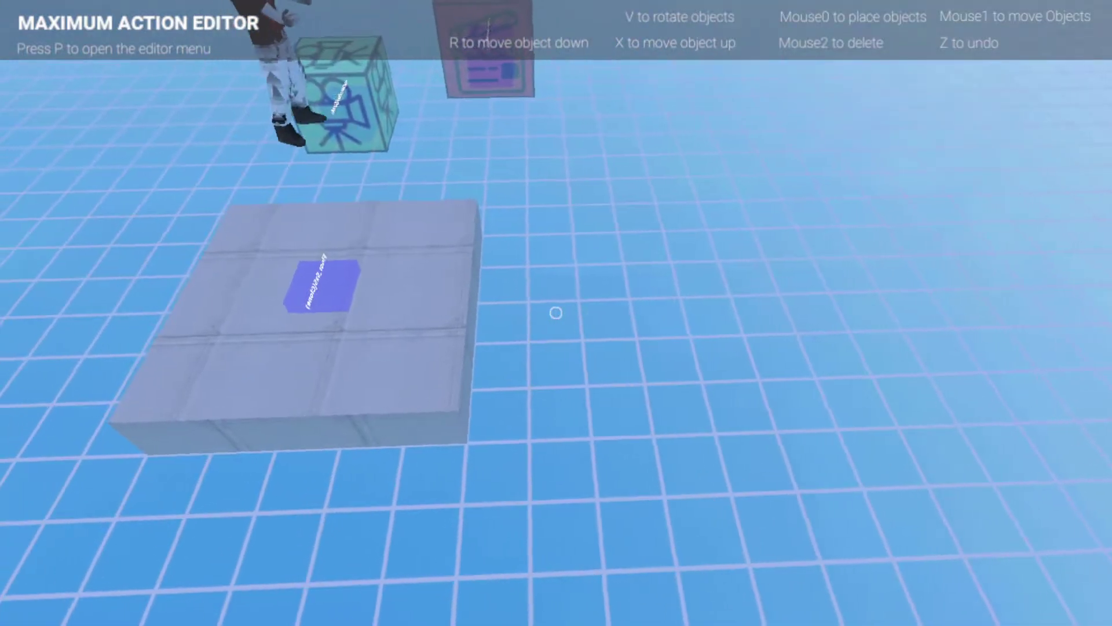
{"action": "key", "text": "s"}
{"action": "key", "text": "w"}
{"action": "key", "text": "a"}
{"action": "key", "text": "d"}
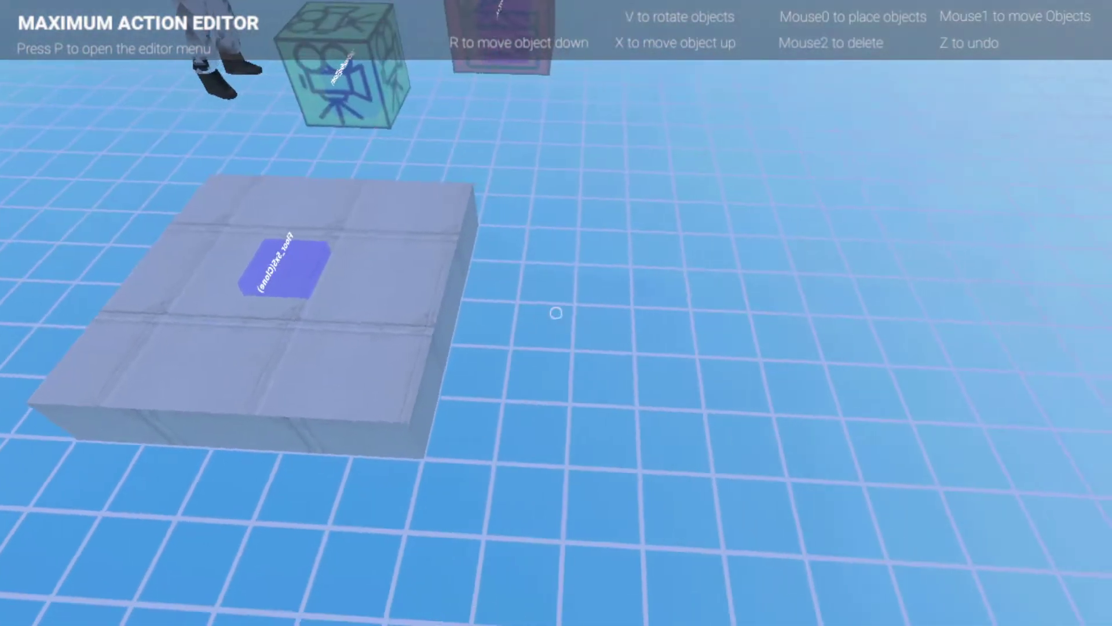
{"action": "key", "text": "s"}
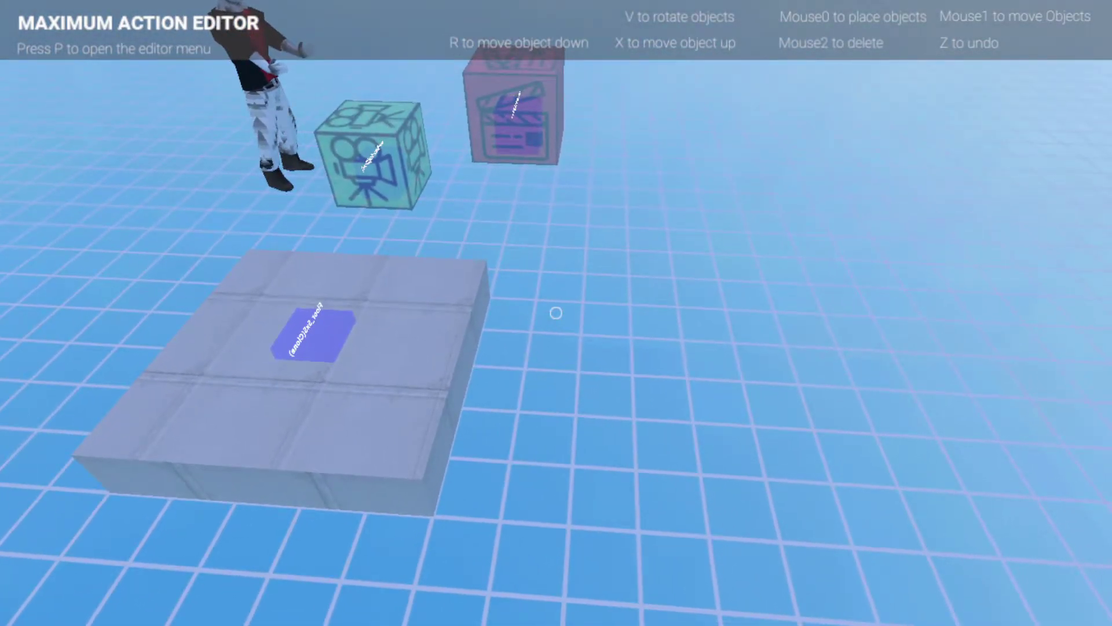
{"action": "key", "text": "a"}
{"action": "key", "text": "s"}
{"action": "key", "text": "w"}
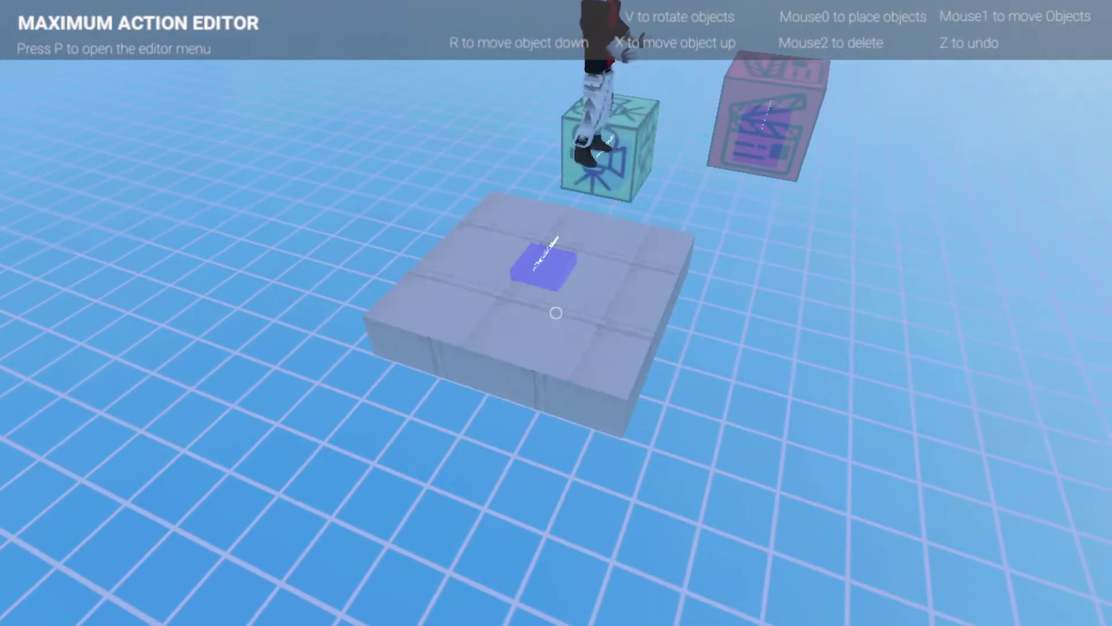
{"action": "key", "text": "s"}
{"action": "key", "text": "w"}
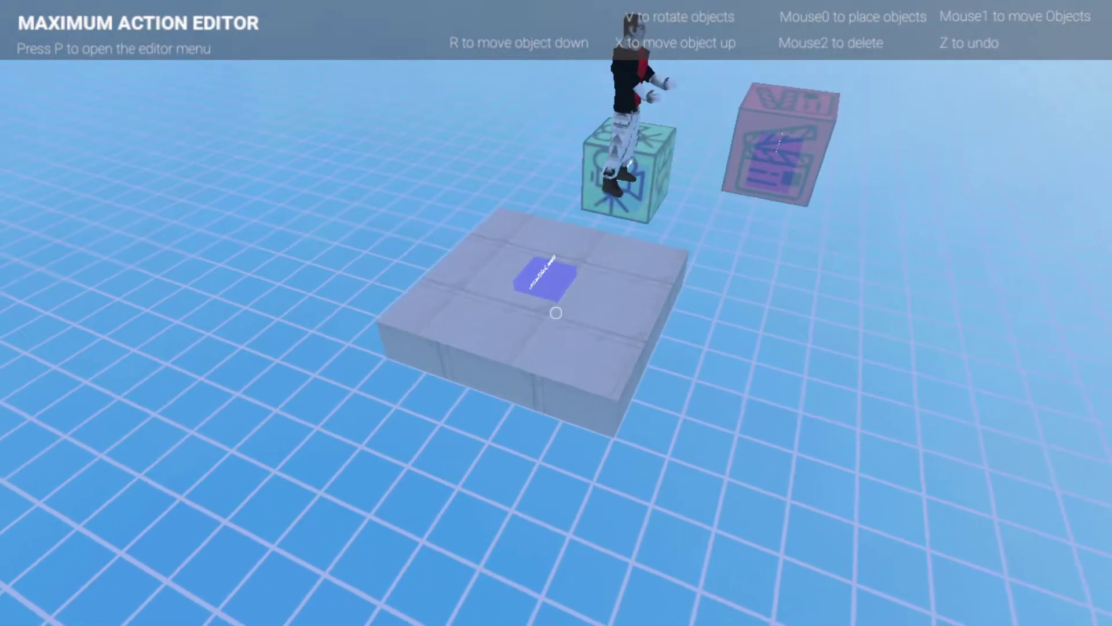
{"action": "key", "text": "d"}
{"action": "key", "text": "w"}
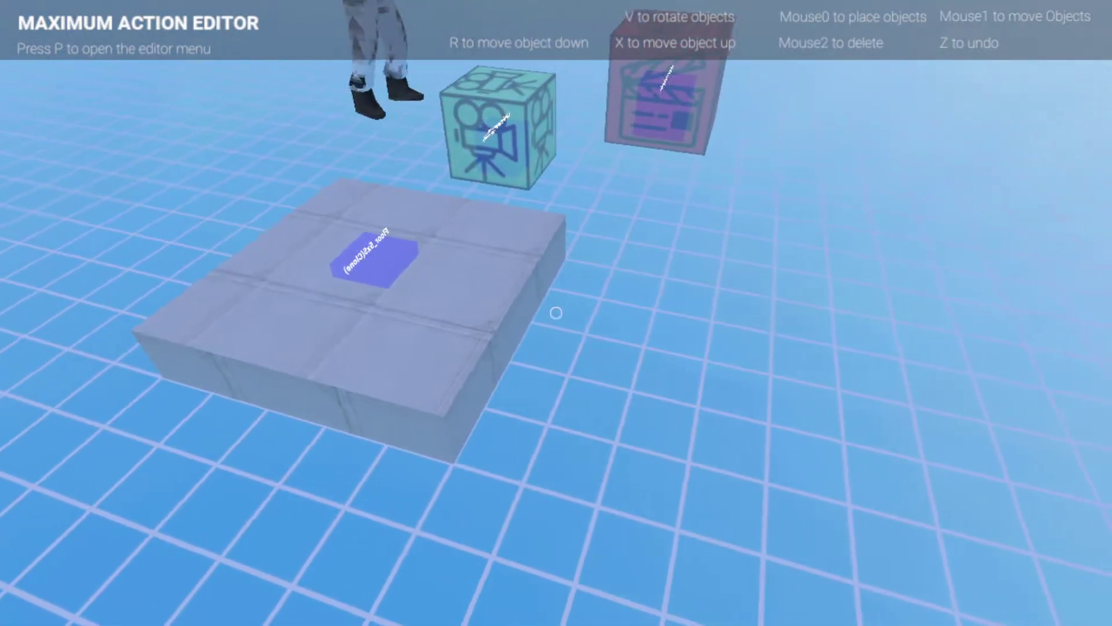
{"action": "key", "text": "s"}
{"action": "key", "text": "a"}
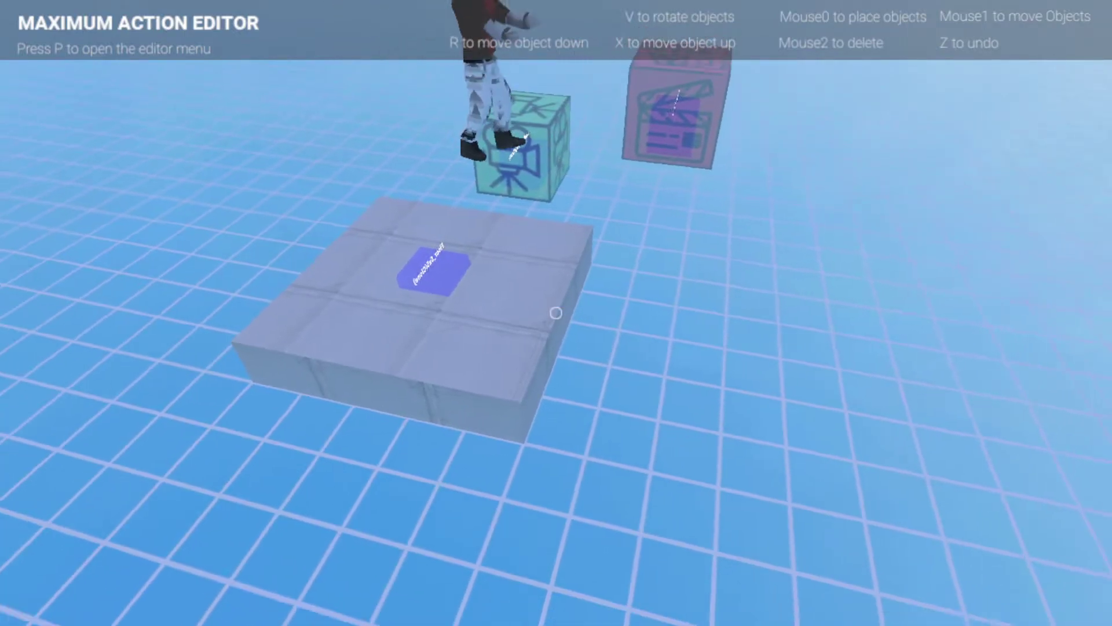
{"action": "key", "text": "w"}
{"action": "key", "text": "d"}
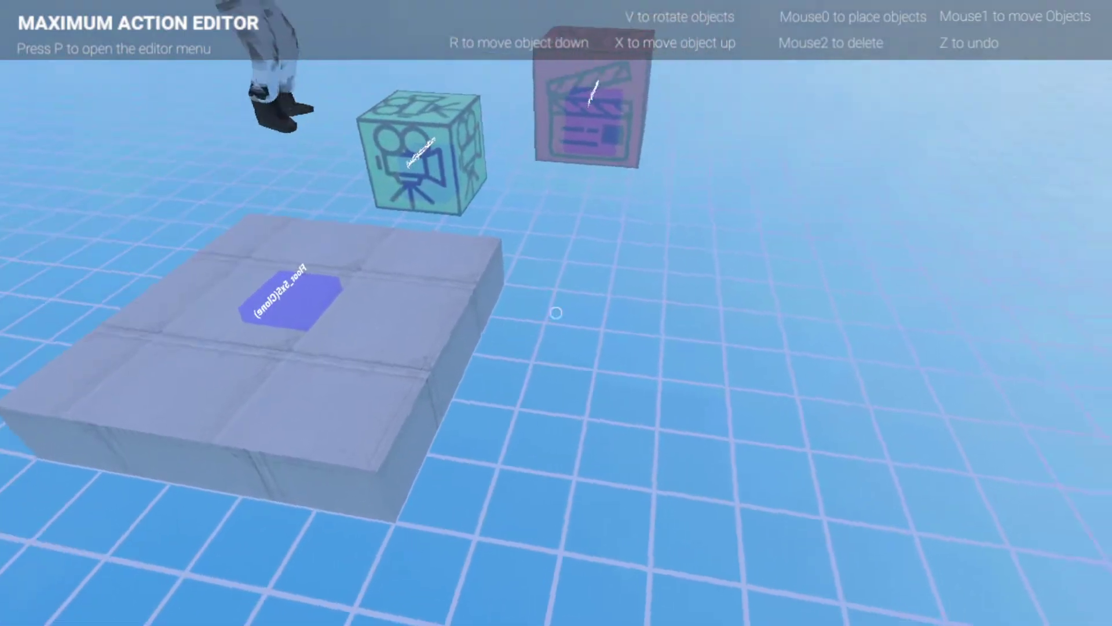
{"action": "key", "text": "s"}
Step: Open the editor menu, browse the placeable objects, and show the available weapons
{"action": "key", "text": "p"}
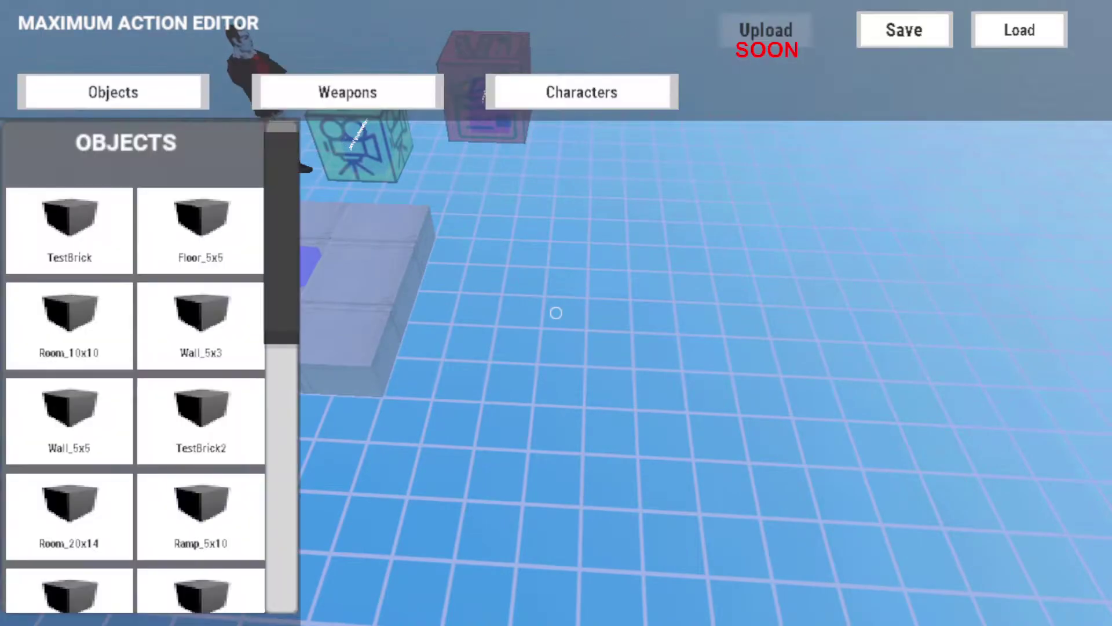
{"action": "scroll", "coordinate": [135, 365], "scroll_direction": "down", "scroll_amount": 5}
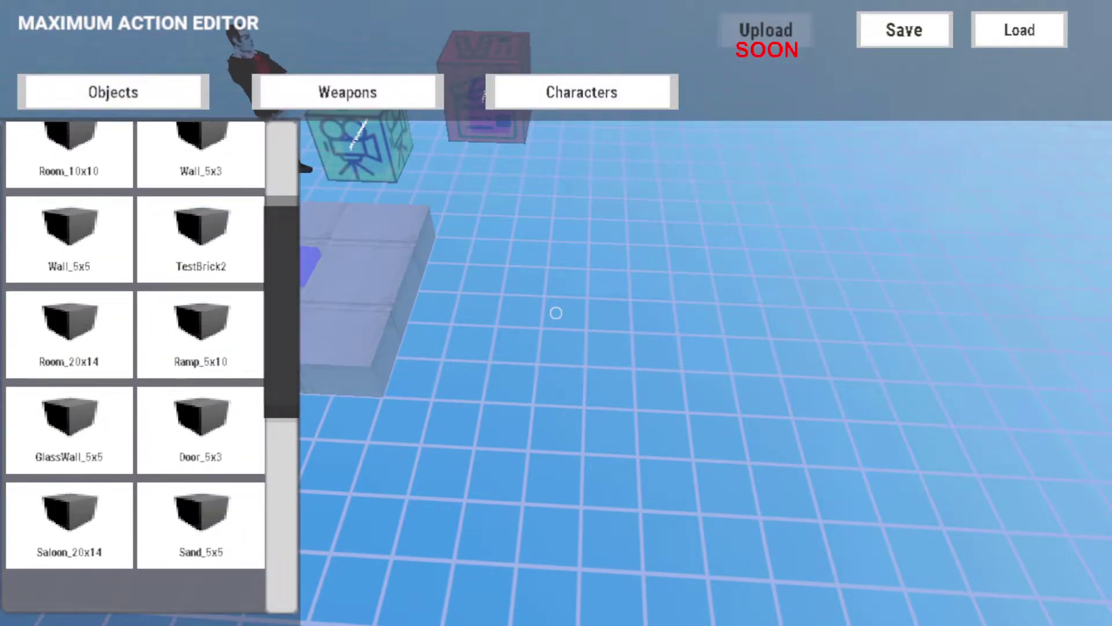
{"action": "scroll", "coordinate": [135, 365], "scroll_direction": "up", "scroll_amount": 3}
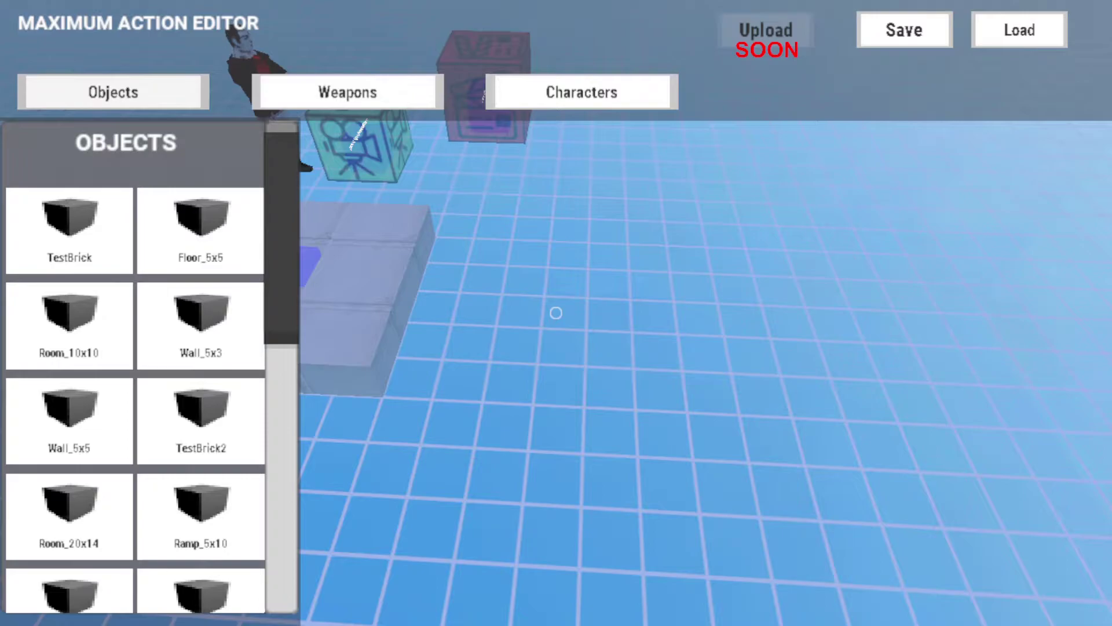
{"action": "left_click", "coordinate": [347, 93]}
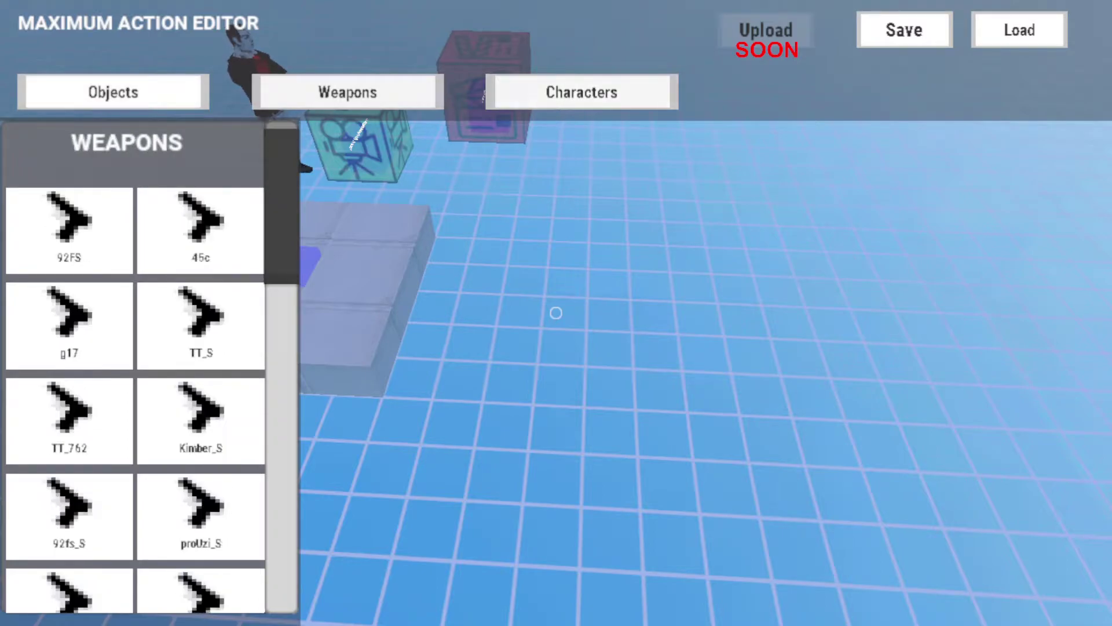
Step: Check the available characters and browse the full list of placeable objects
{"action": "left_click", "coordinate": [582, 92]}
{"action": "left_click", "coordinate": [113, 92]}
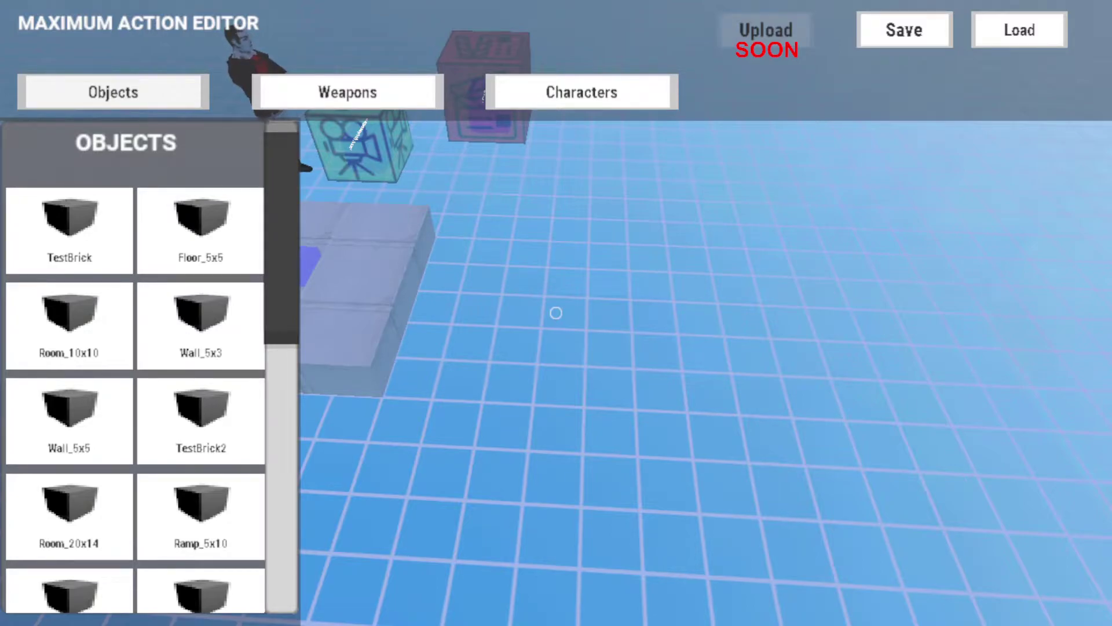
{"action": "scroll", "coordinate": [200, 230], "scroll_direction": "down", "scroll_amount": 1}
{"action": "scroll", "coordinate": [201, 231], "scroll_direction": "up", "scroll_amount": 1}
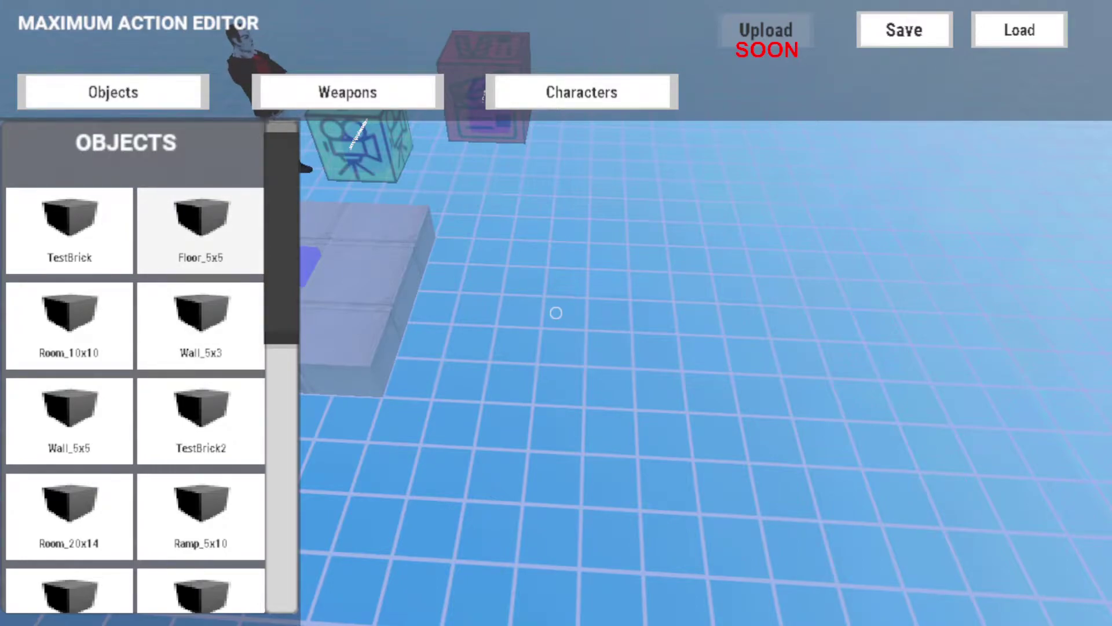
{"action": "scroll", "coordinate": [135, 365], "scroll_direction": "down", "scroll_amount": 5}
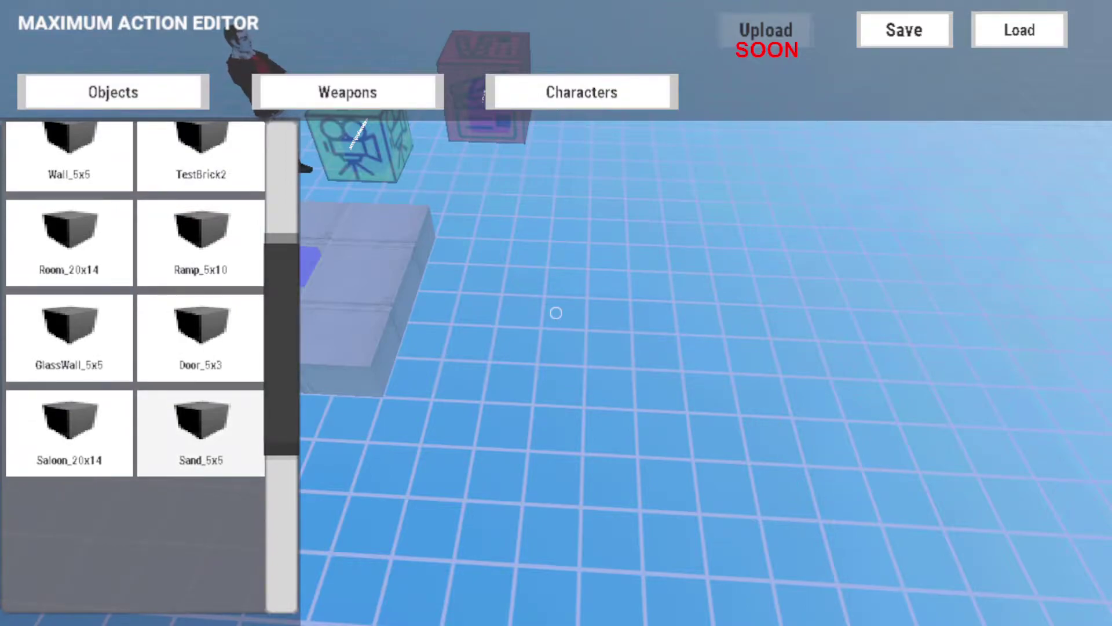
{"action": "scroll", "coordinate": [174, 365], "scroll_direction": "up", "scroll_amount": 5}
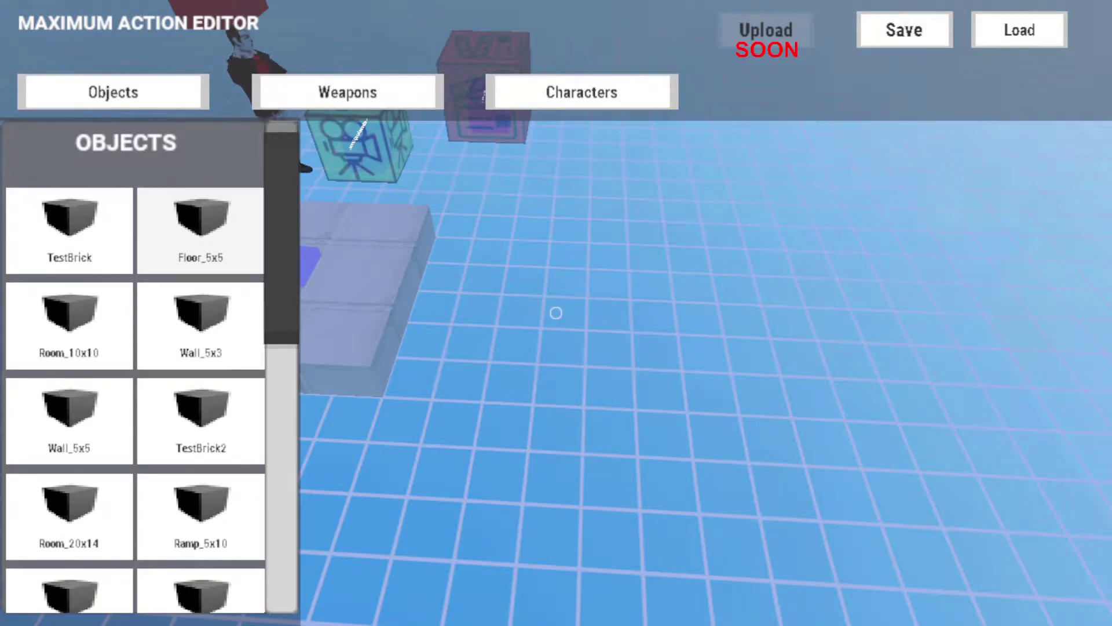
Step: Place a Floor_5x5 piece flush against the side of the existing floor piece
{"action": "key", "text": "p"}
{"action": "left_click", "coordinate": [556, 313]}
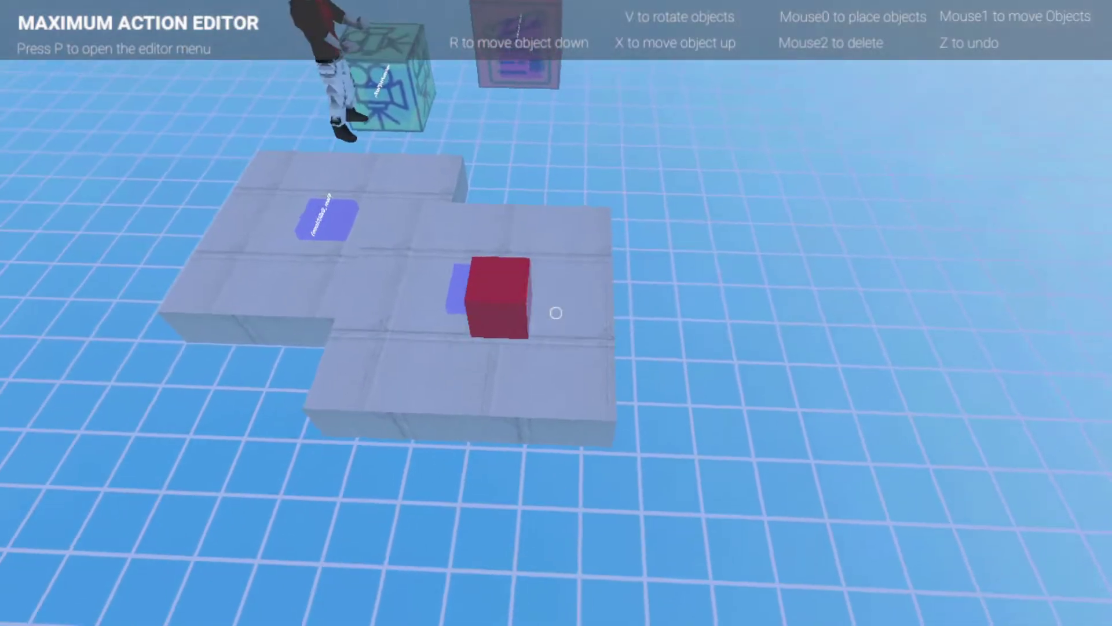
{"action": "key", "text": "p"}
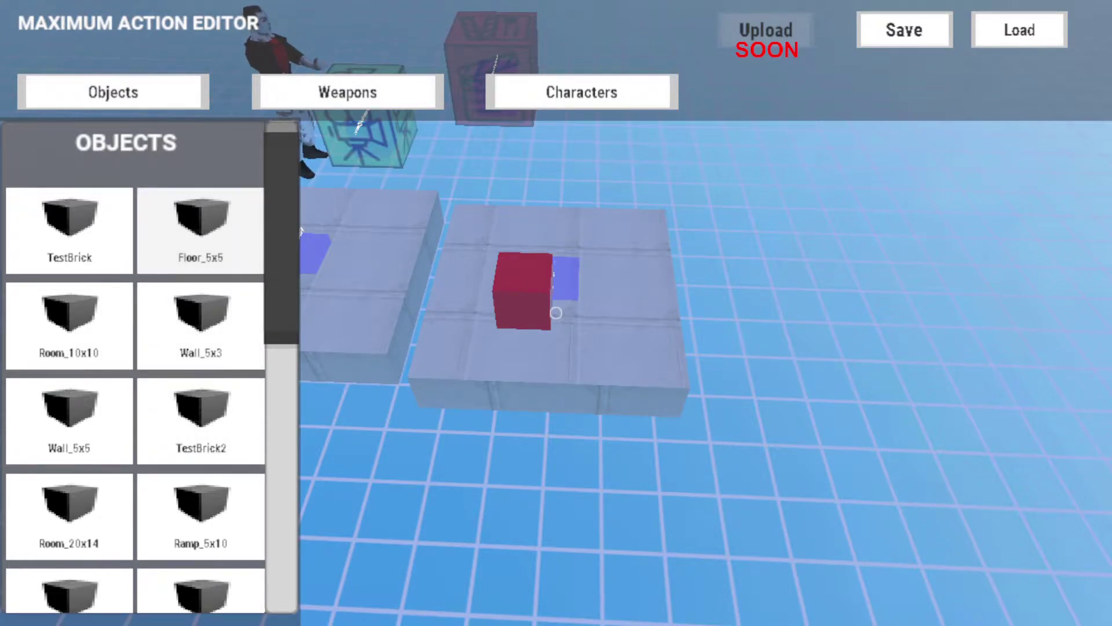
{"action": "key", "text": "p"}
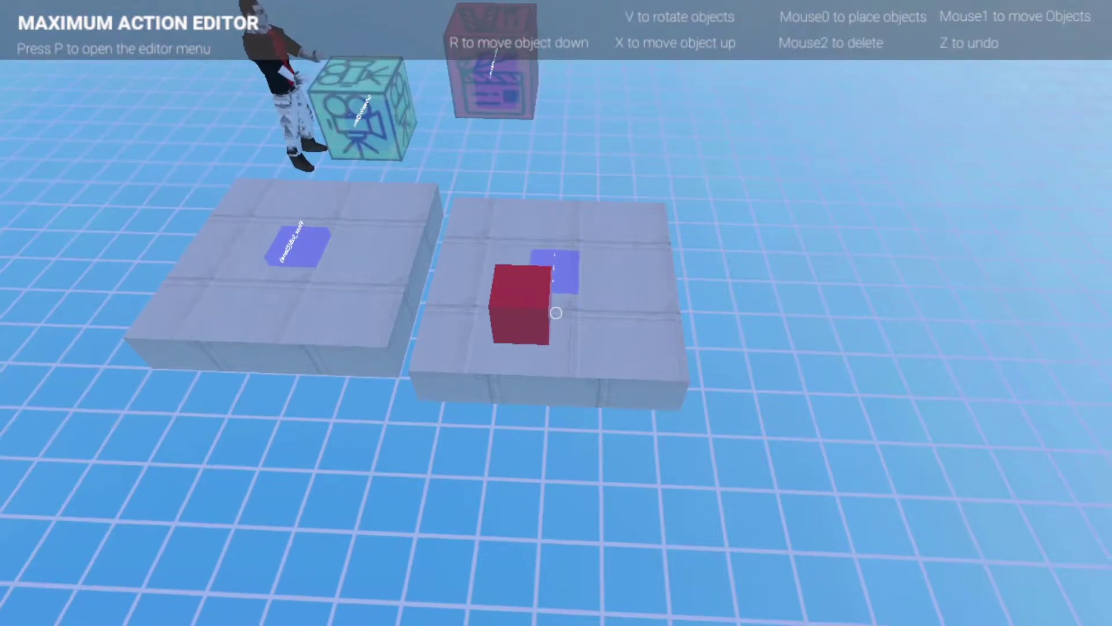
{"action": "key", "text": "s"}
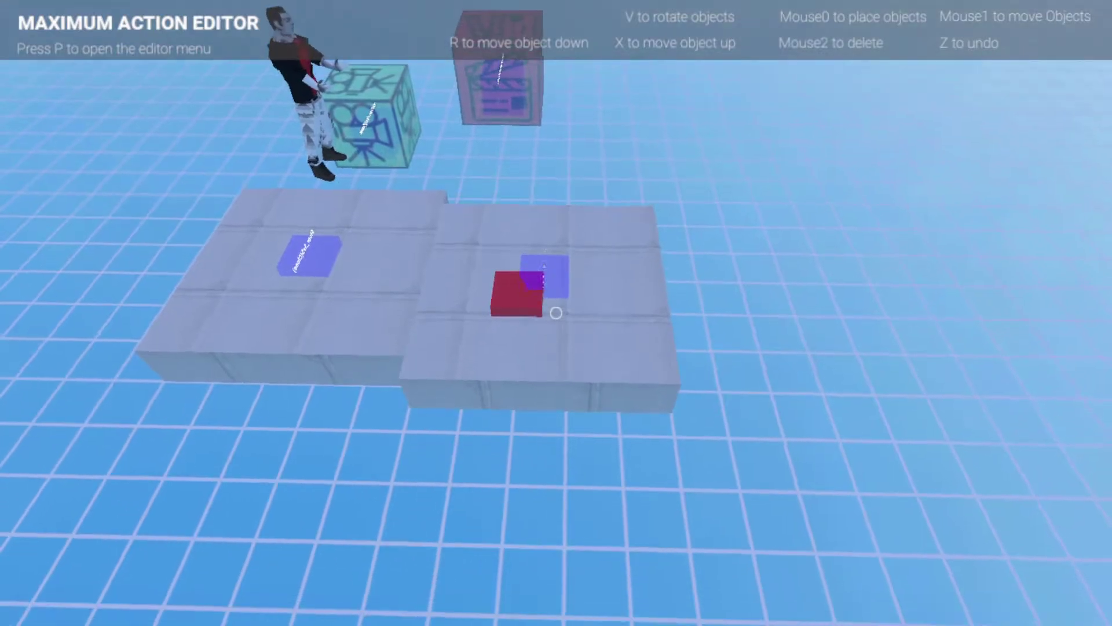
{"action": "left_click", "coordinate": [557, 313]}
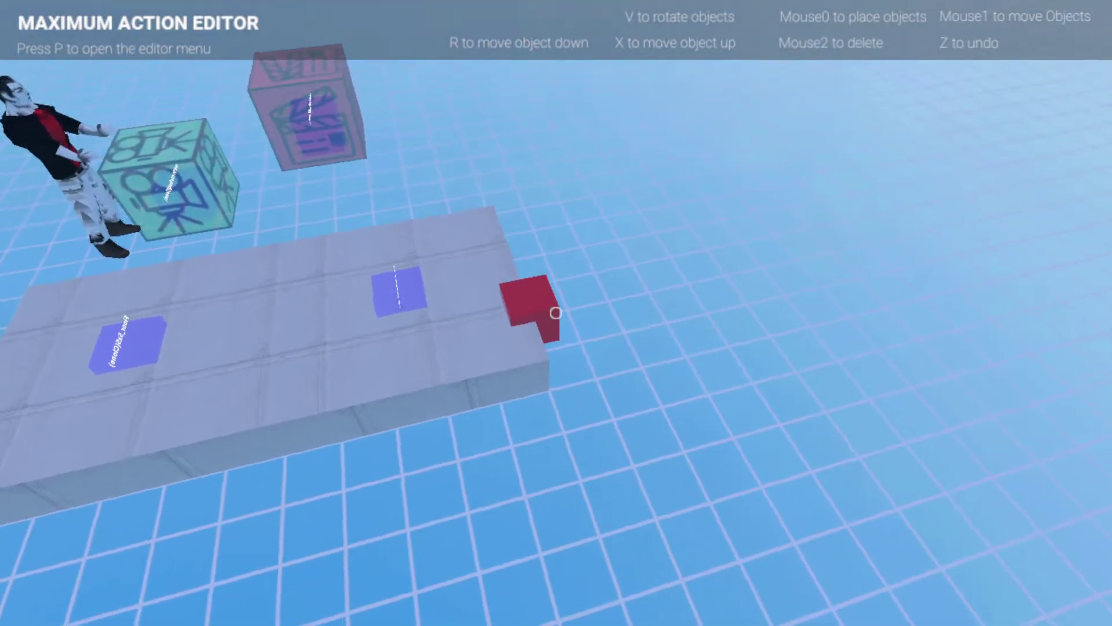
Step: Add another Floor_5x5 piece beyond the two joined ones and reposition it to extend the floor
{"action": "key", "text": "s"}
{"action": "key", "text": "a"}
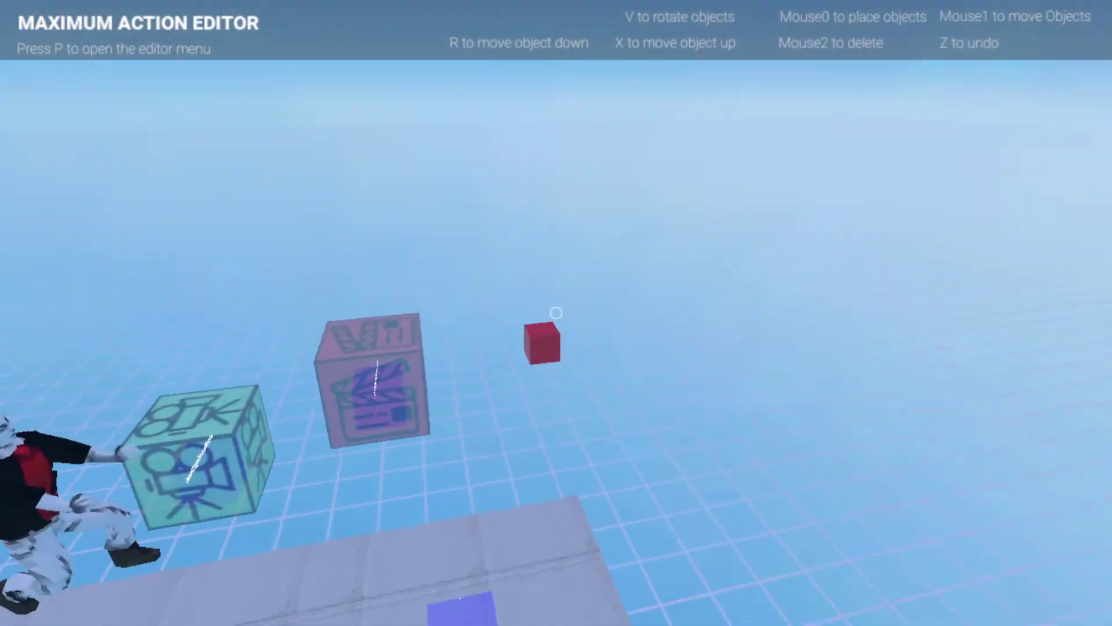
{"action": "key", "text": "w"}
{"action": "left_click", "coordinate": [556, 313]}
{"action": "right_click", "coordinate": [556, 313]}
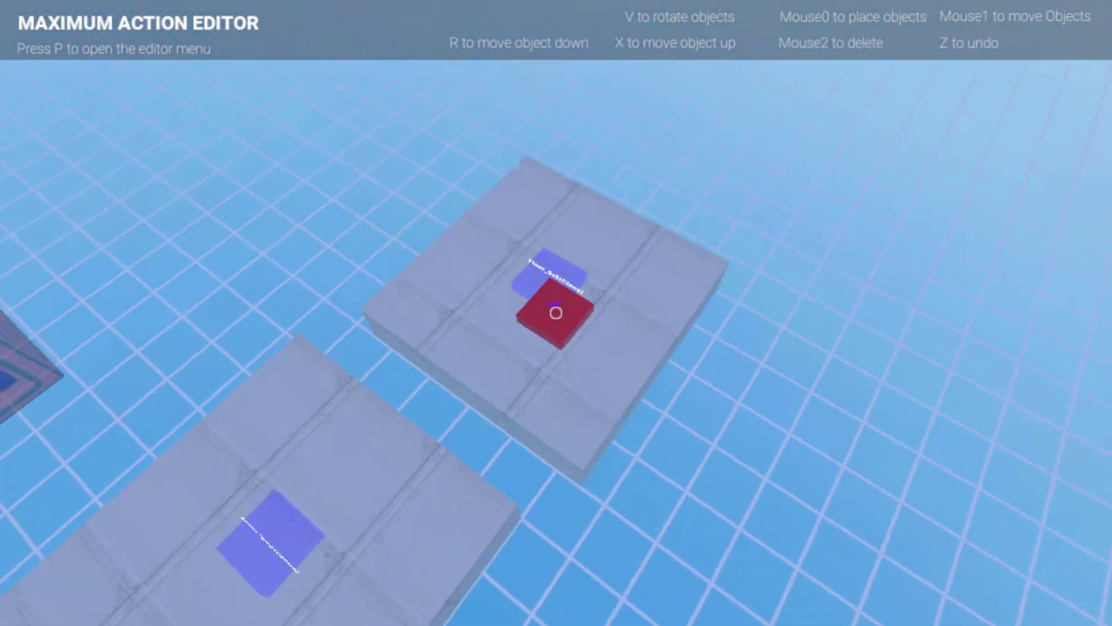
{"action": "key", "text": "w"}
{"action": "left_click", "coordinate": [556, 313]}
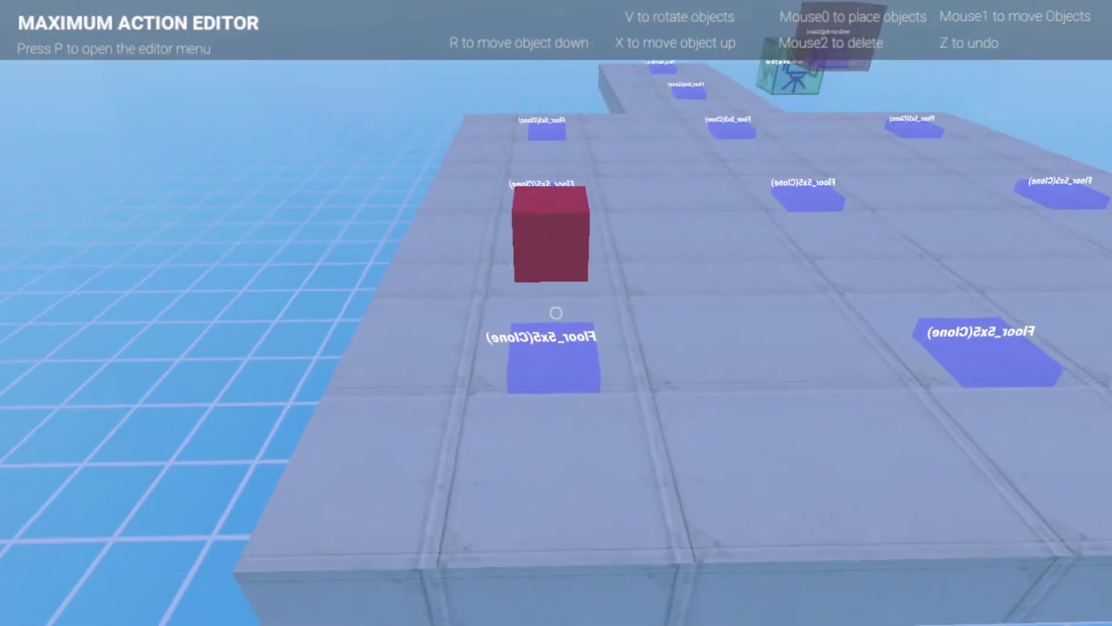
Step: Place a separate Floor_5x5 piece on the empty grid beside the large platform and try raising it
{"action": "key", "text": "a"}
{"action": "left_click", "coordinate": [556, 313]}
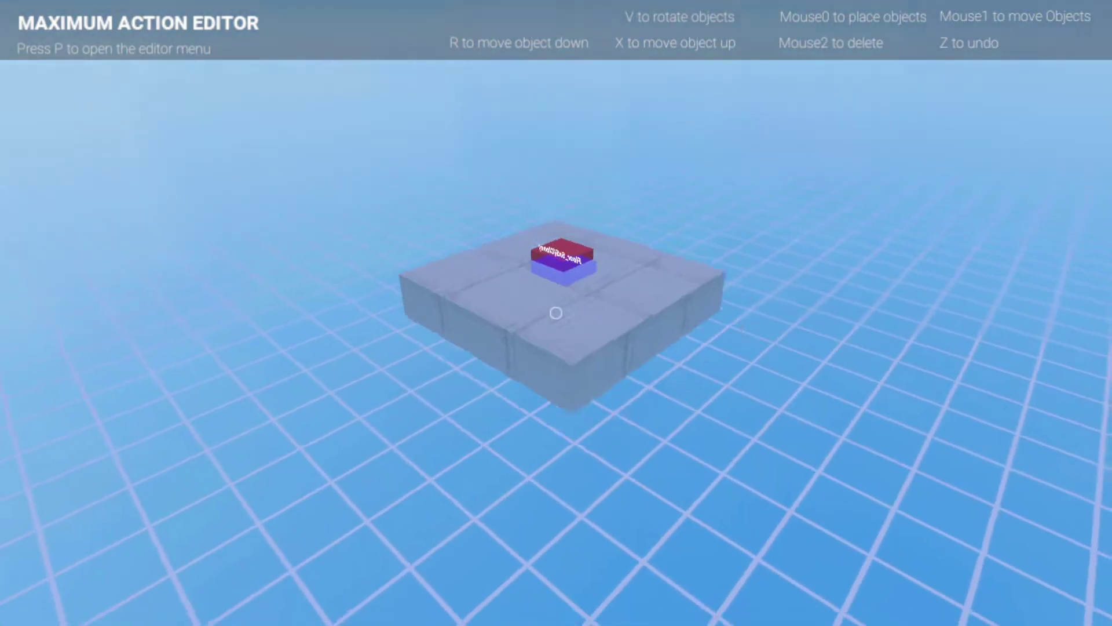
{"action": "key", "text": "w"}
{"action": "key", "text": "s"}
{"action": "key", "text": "w"}
{"action": "key", "text": "s"}
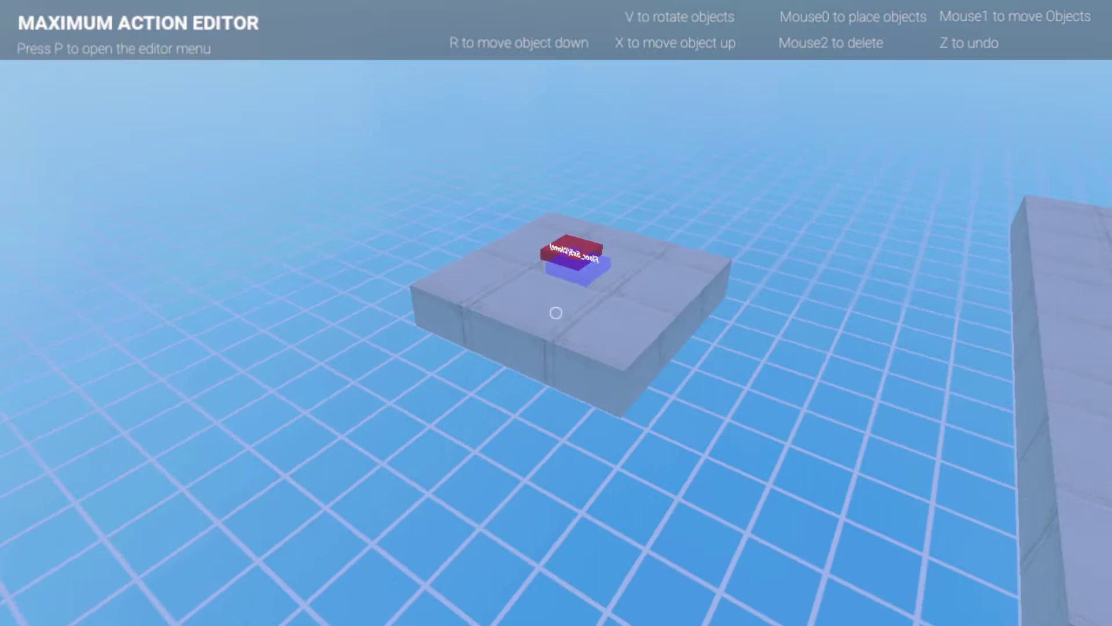
{"action": "key", "text": "w"}
{"action": "key", "text": "x"}
{"action": "key", "text": "x"}
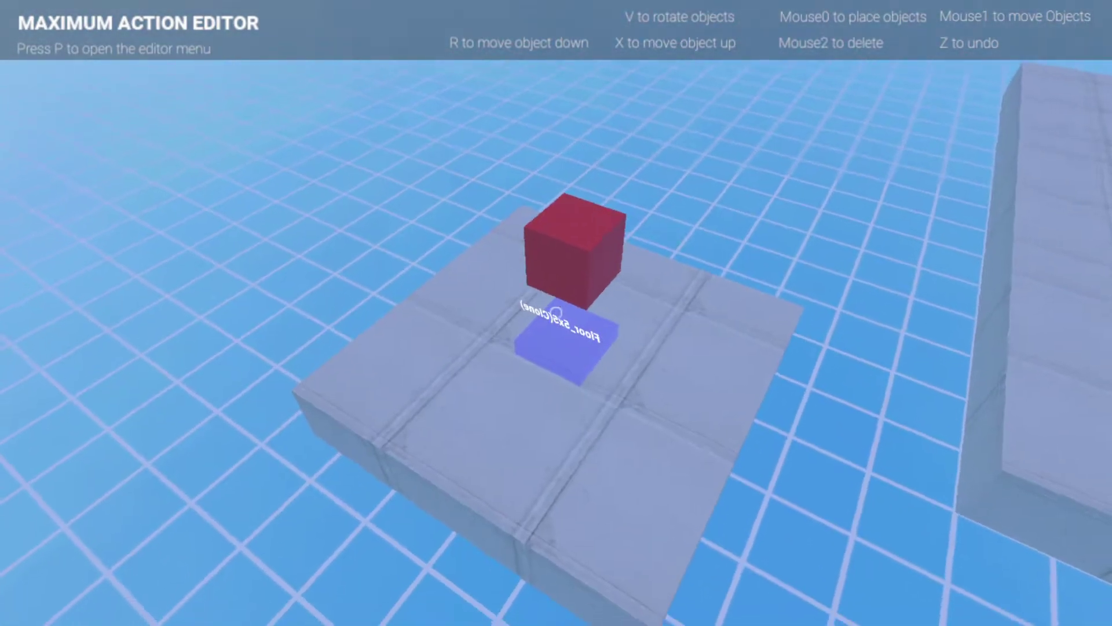
Step: Delete the separate floor piece beside the large platform
{"action": "key", "text": "s"}
{"action": "key", "text": "w"}
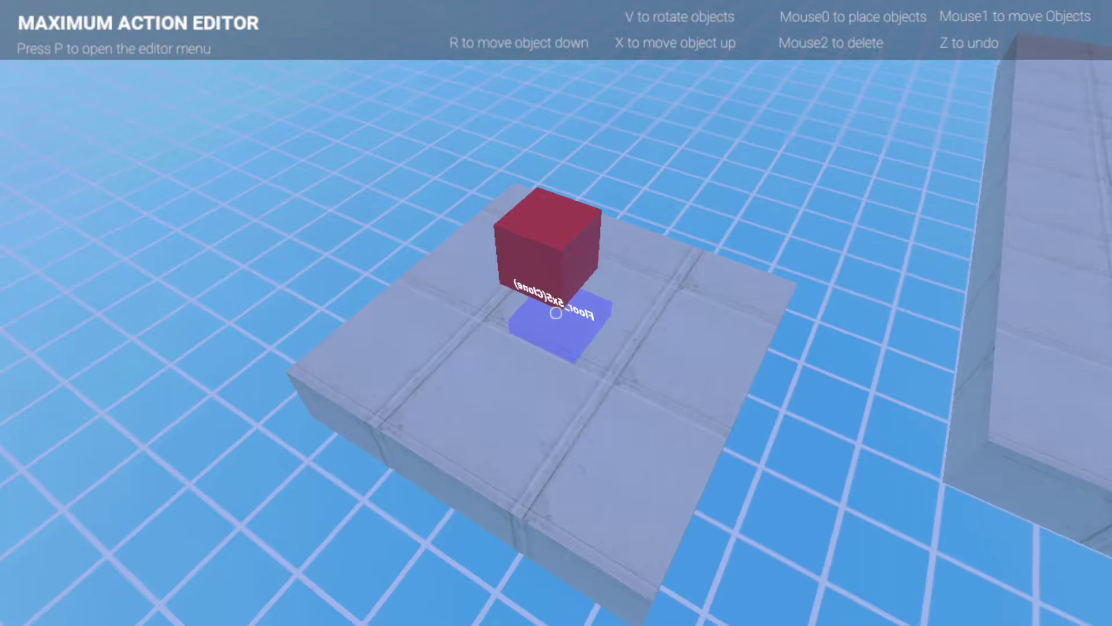
{"action": "middle_click", "coordinate": [555, 313]}
{"action": "key", "text": "s"}
{"action": "key", "text": "w"}
{"action": "key", "text": "d"}
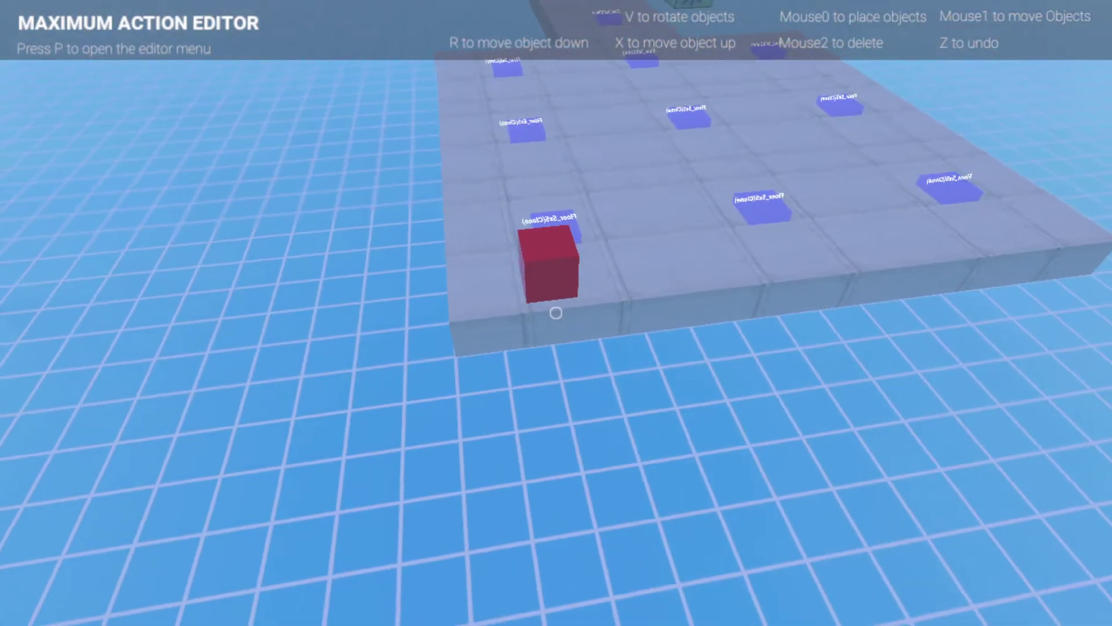
Step: Place a Door_5x3 on the platform edge where the narrow walkway joins it
{"action": "key", "text": "p"}
{"action": "key", "text": "p"}
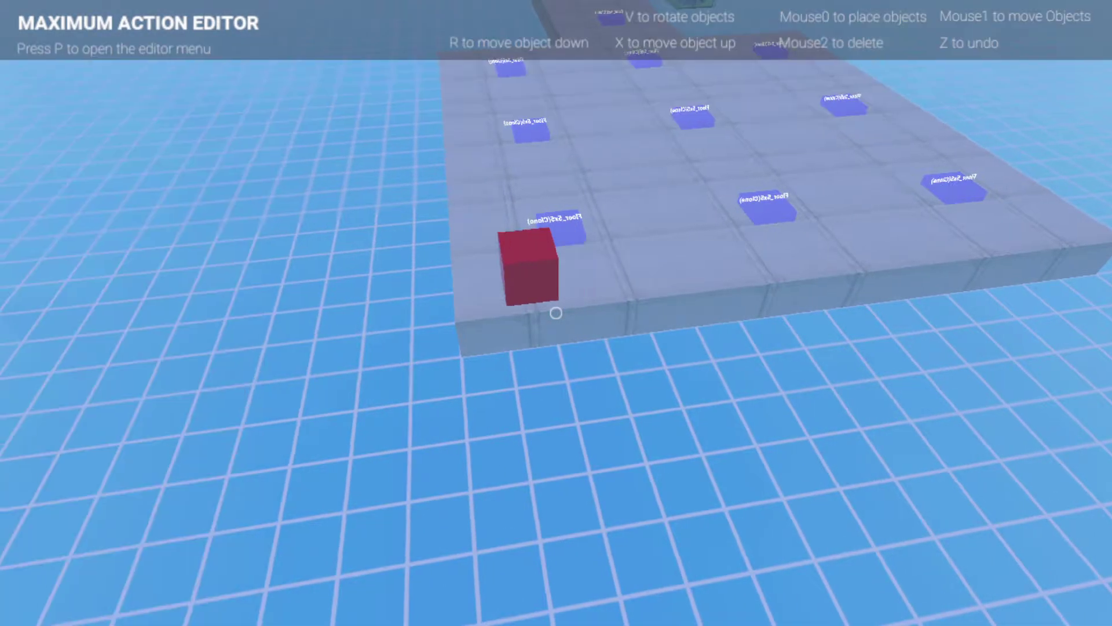
{"action": "key", "text": "s"}
{"action": "key", "text": "p"}
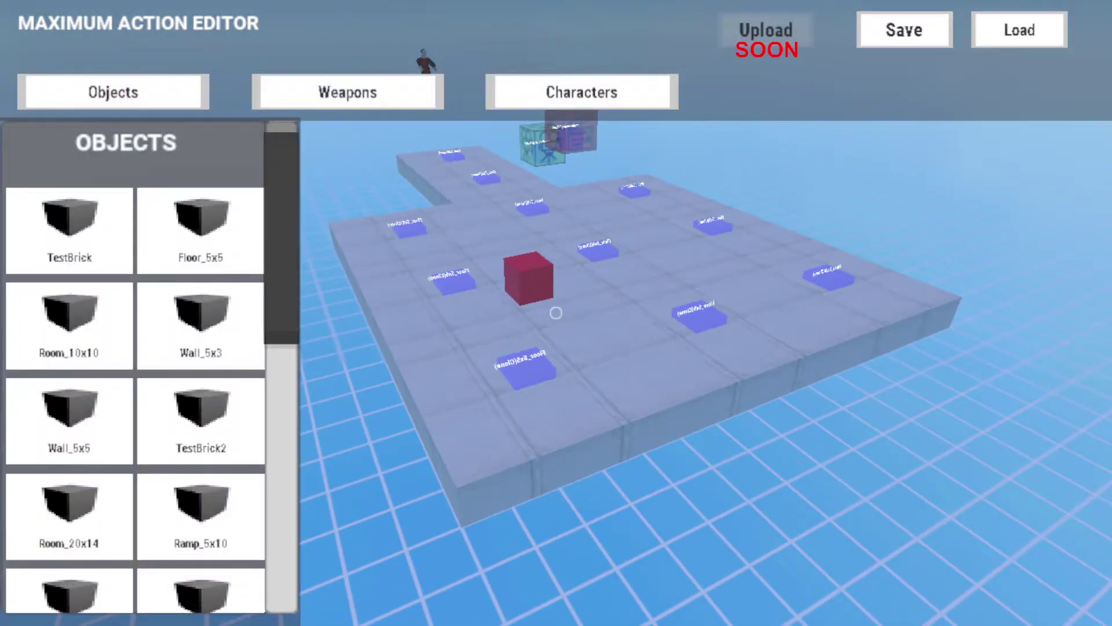
{"action": "scroll", "coordinate": [135, 365], "scroll_direction": "down", "scroll_amount": 5}
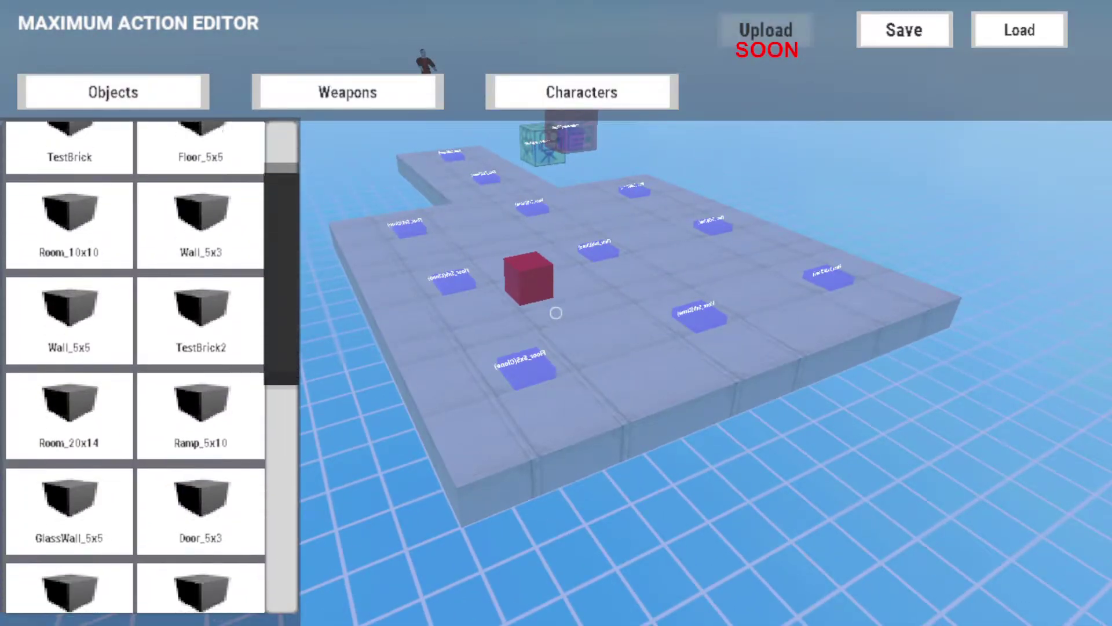
{"action": "key", "text": "p"}
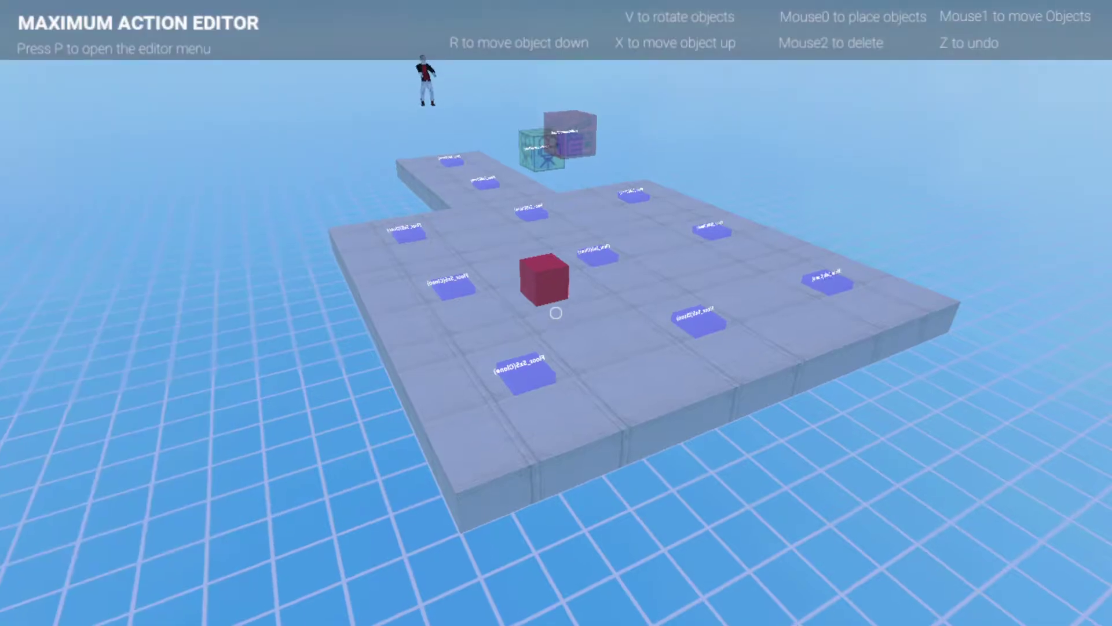
{"action": "key", "text": "w"}
{"action": "key", "text": "w"}
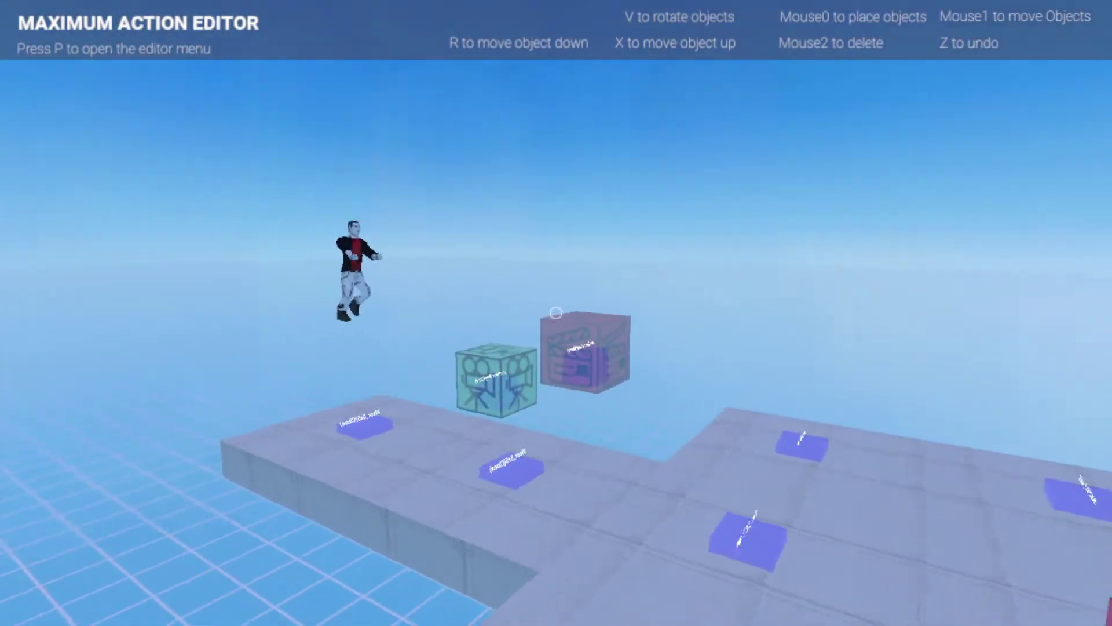
{"action": "key", "text": "s"}
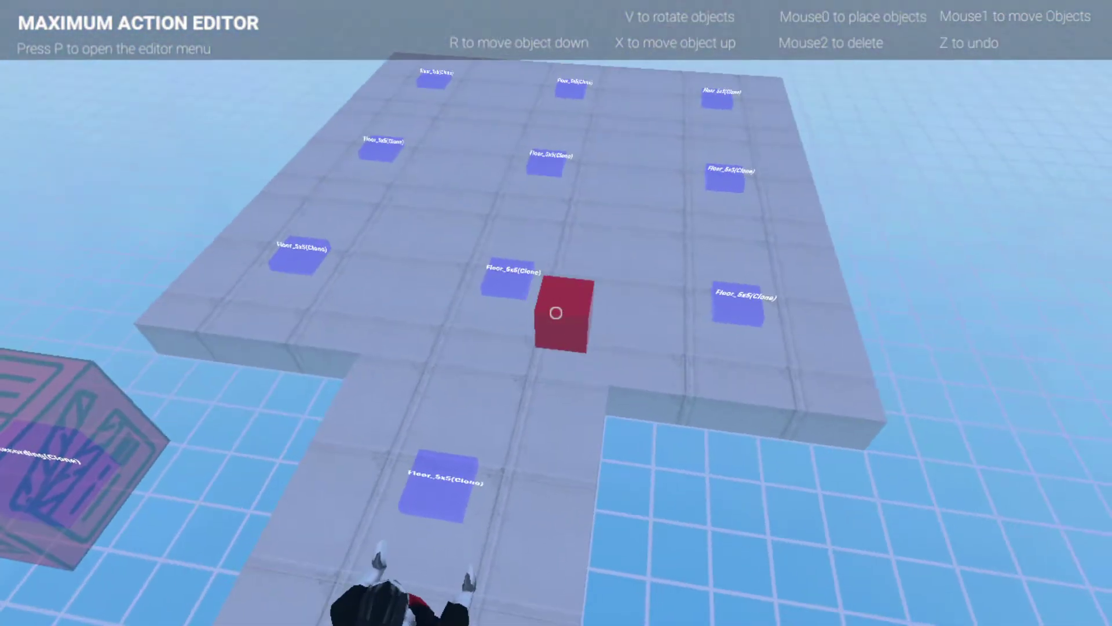
{"action": "key", "text": "s"}
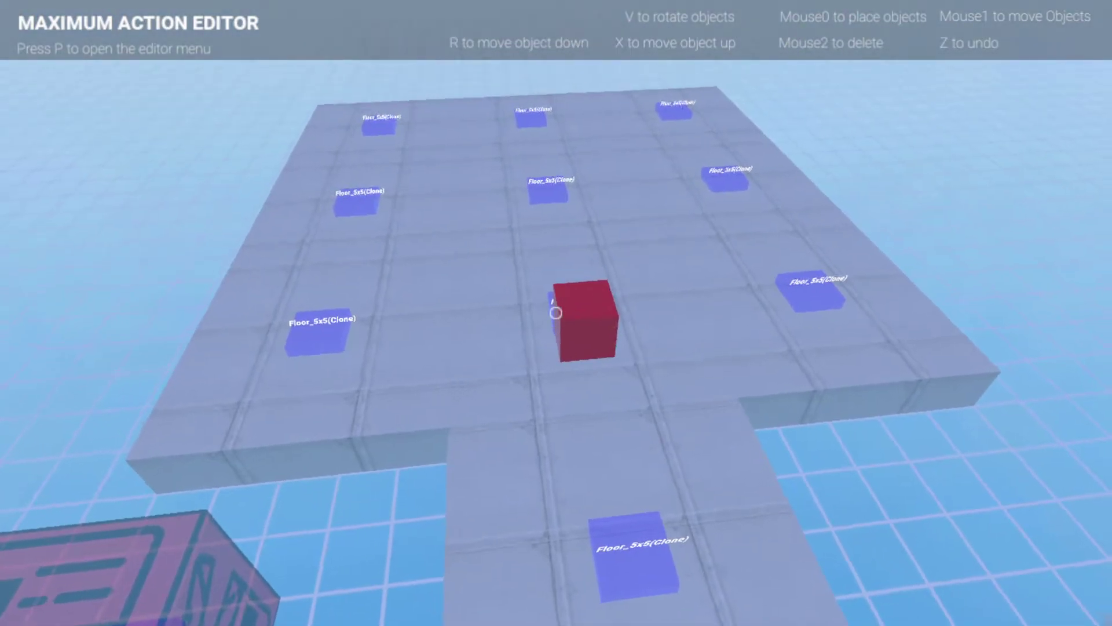
{"action": "key", "text": "w"}
{"action": "left_click", "coordinate": [556, 313]}
{"action": "key", "text": "a"}
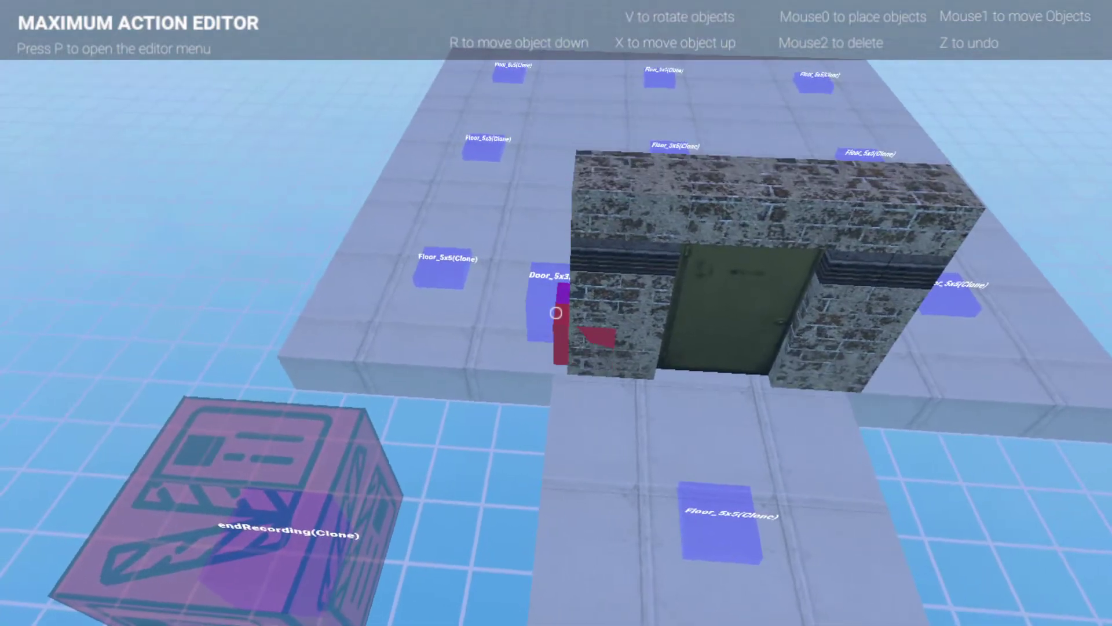
Step: Pick a wall piece from the placeable objects and add it near the brick door
{"action": "key", "text": "p"}
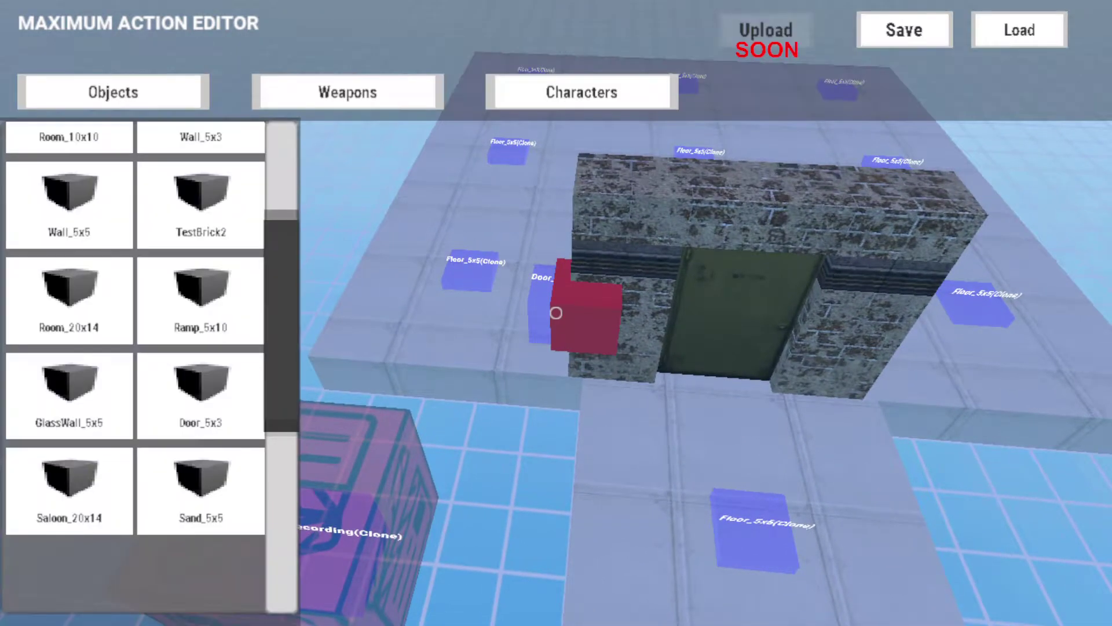
{"action": "key", "text": "p"}
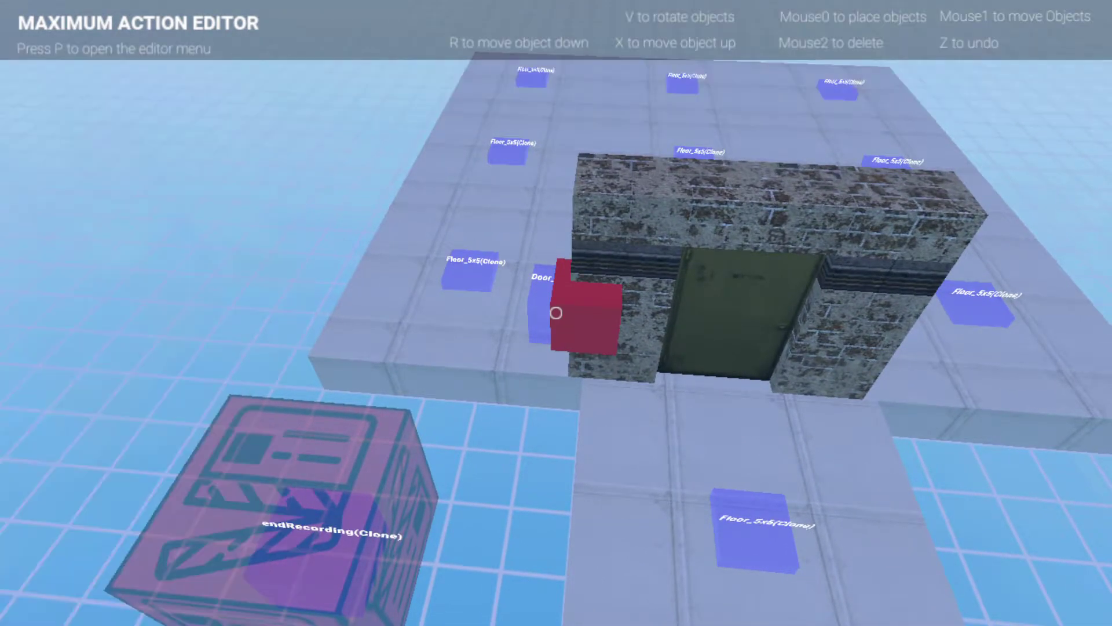
{"action": "key", "text": "w"}
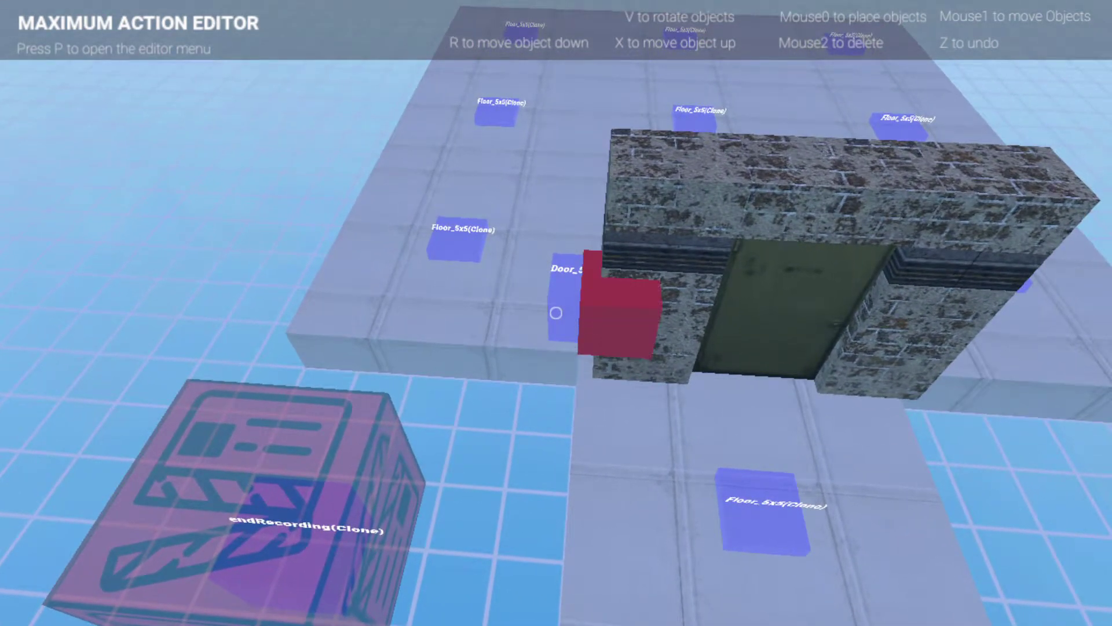
{"action": "key", "text": "s"}
{"action": "key", "text": "p"}
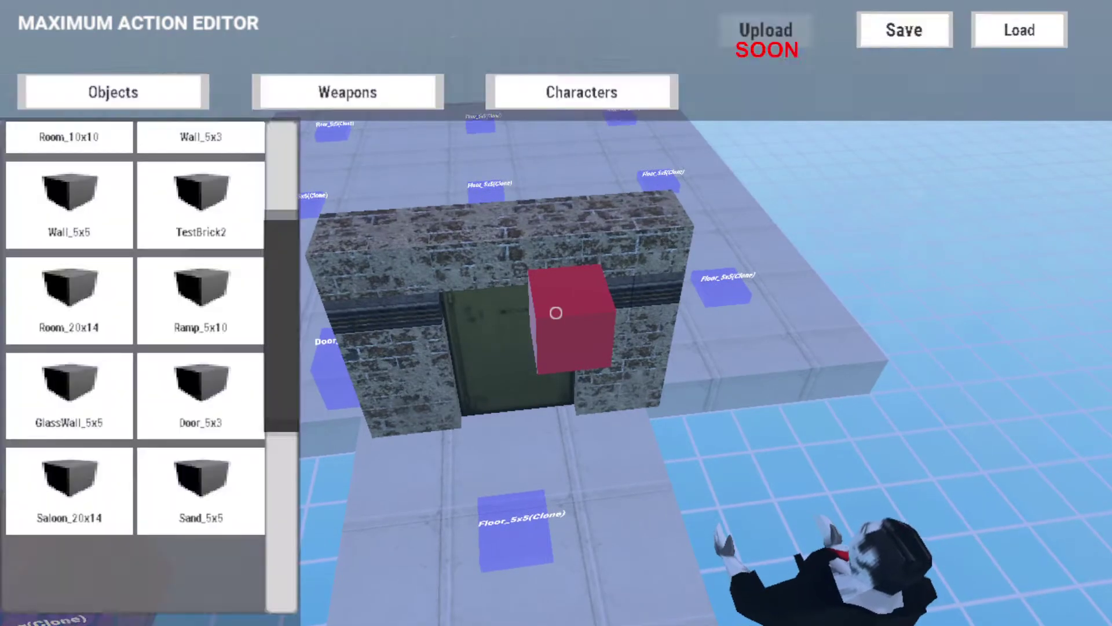
{"action": "scroll", "coordinate": [135, 347], "scroll_direction": "up", "scroll_amount": 3}
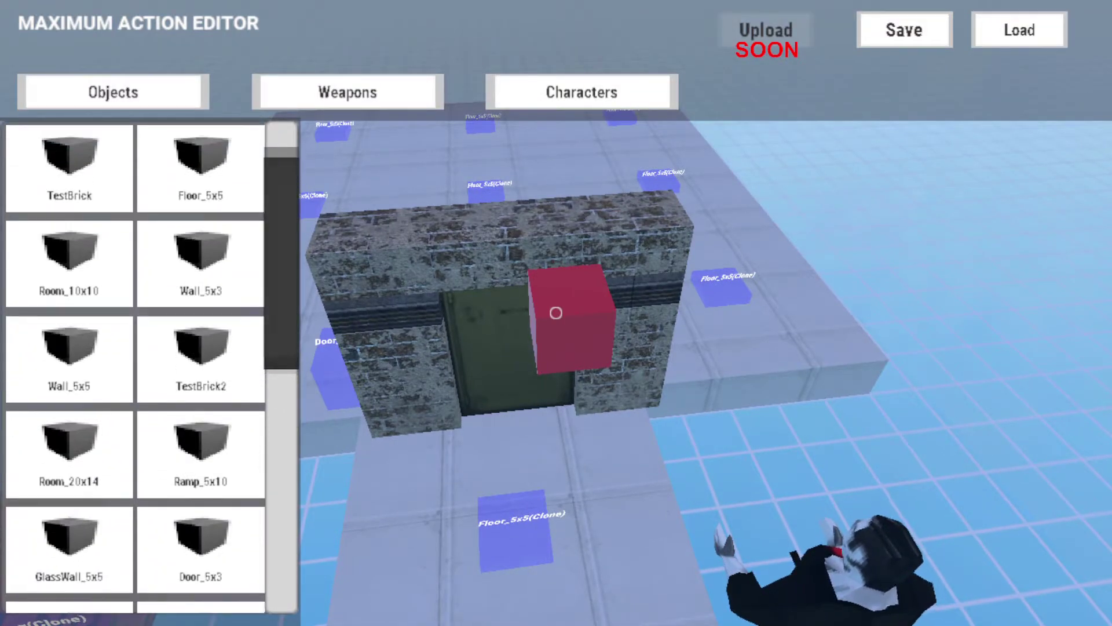
{"action": "key", "text": "p"}
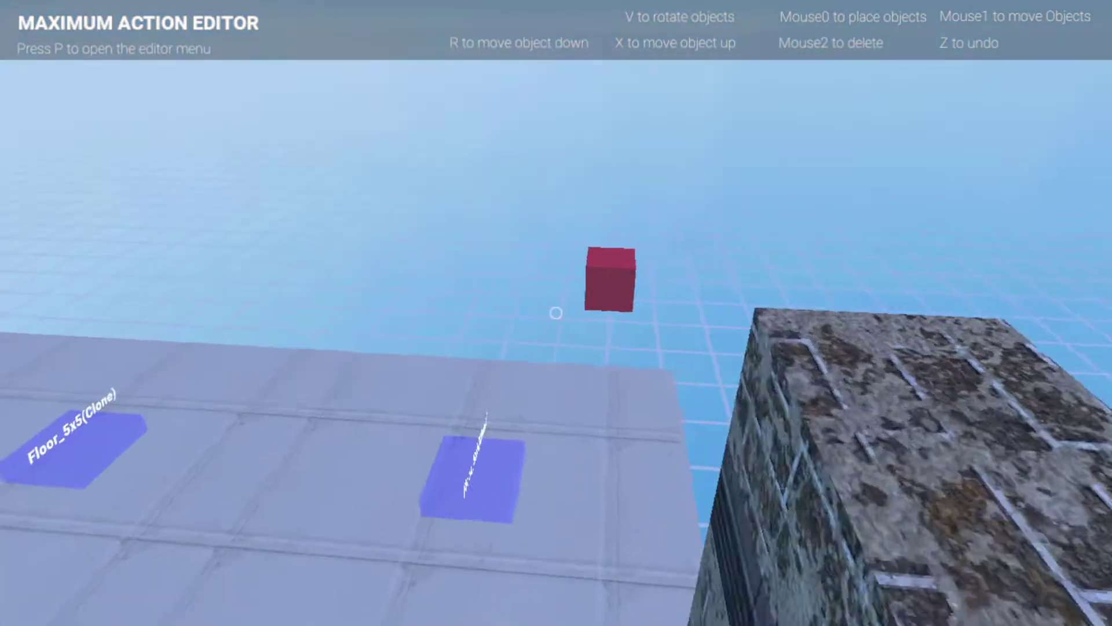
{"action": "key", "text": "w"}
{"action": "left_click", "coordinate": [557, 313]}
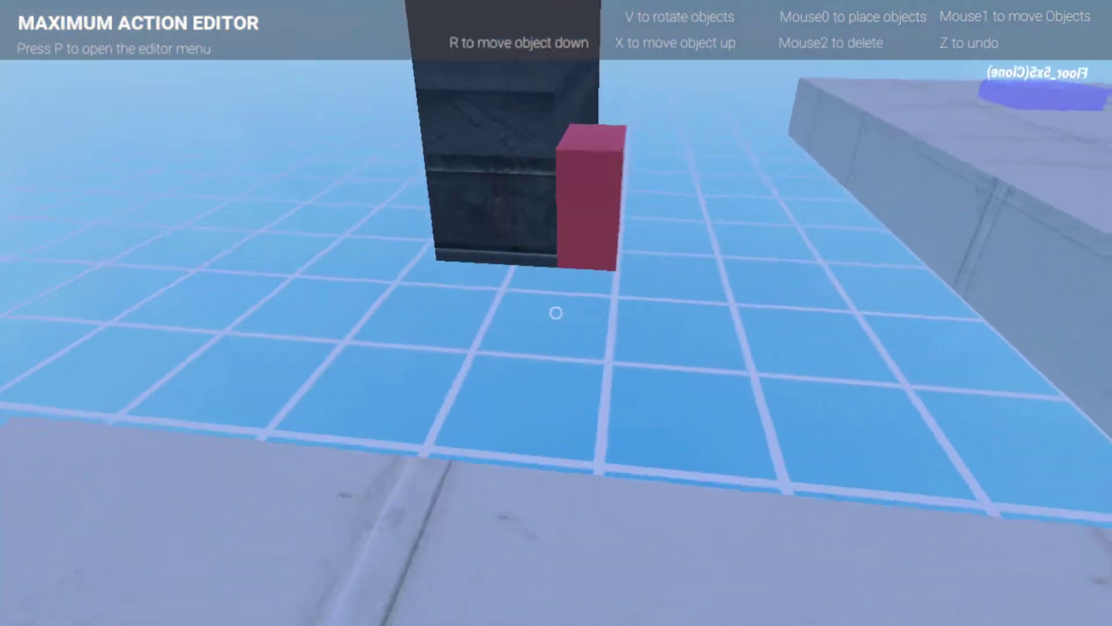
Step: Rotate the new wall parallel to the platform edge, lower it to floor level and set it flush beside the brick door
{"action": "key", "text": "s"}
{"action": "key", "text": "w"}
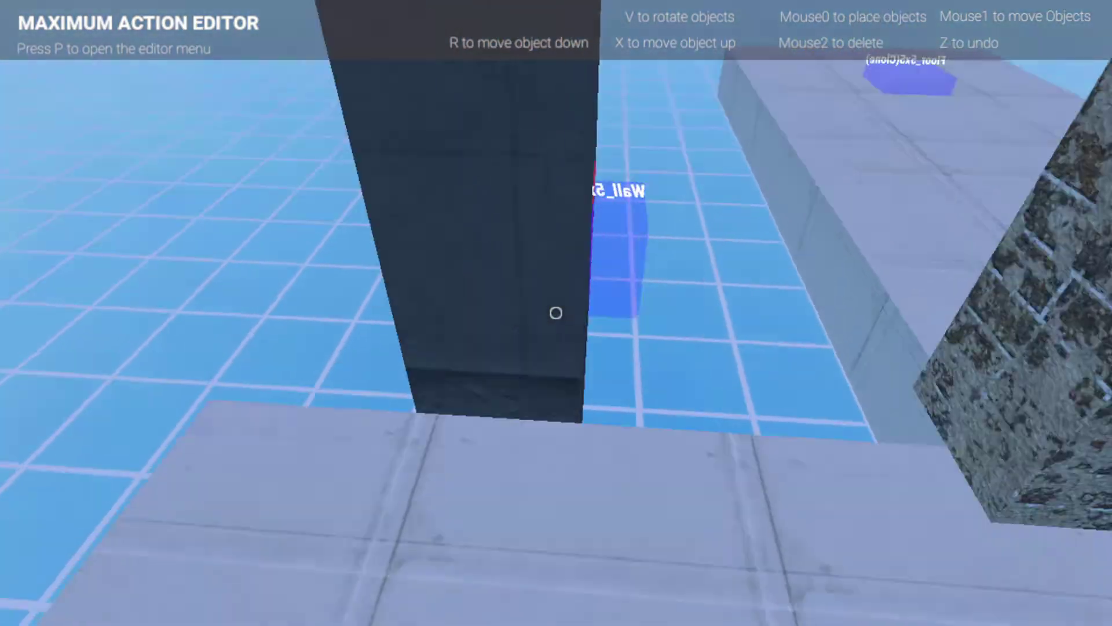
{"action": "key", "text": "v"}
{"action": "key", "text": "s"}
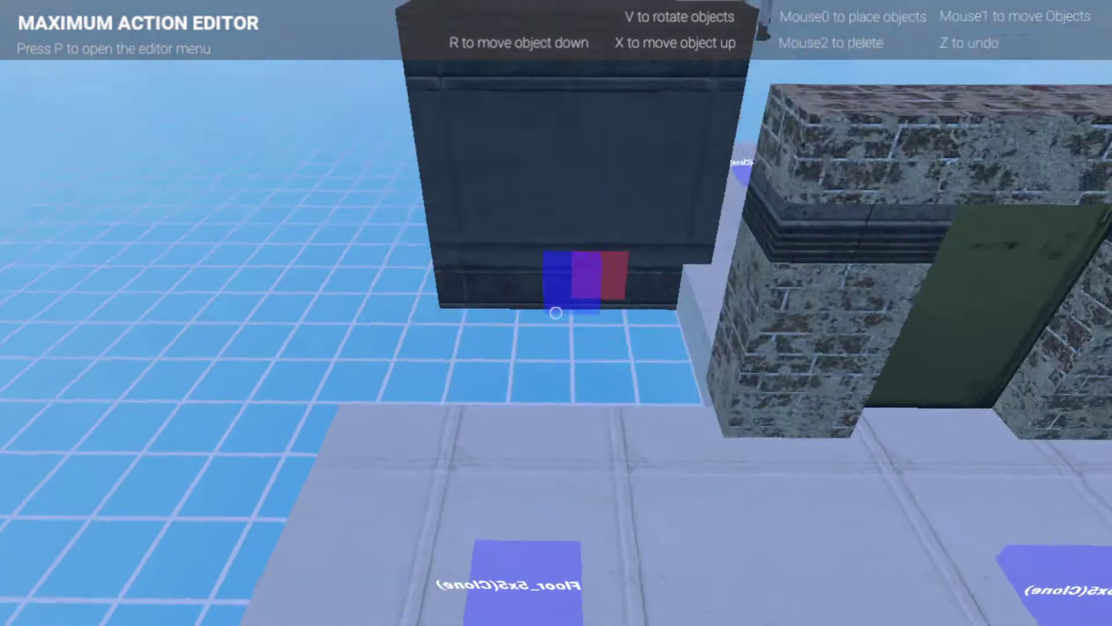
{"action": "key", "text": "w"}
{"action": "key", "text": "s"}
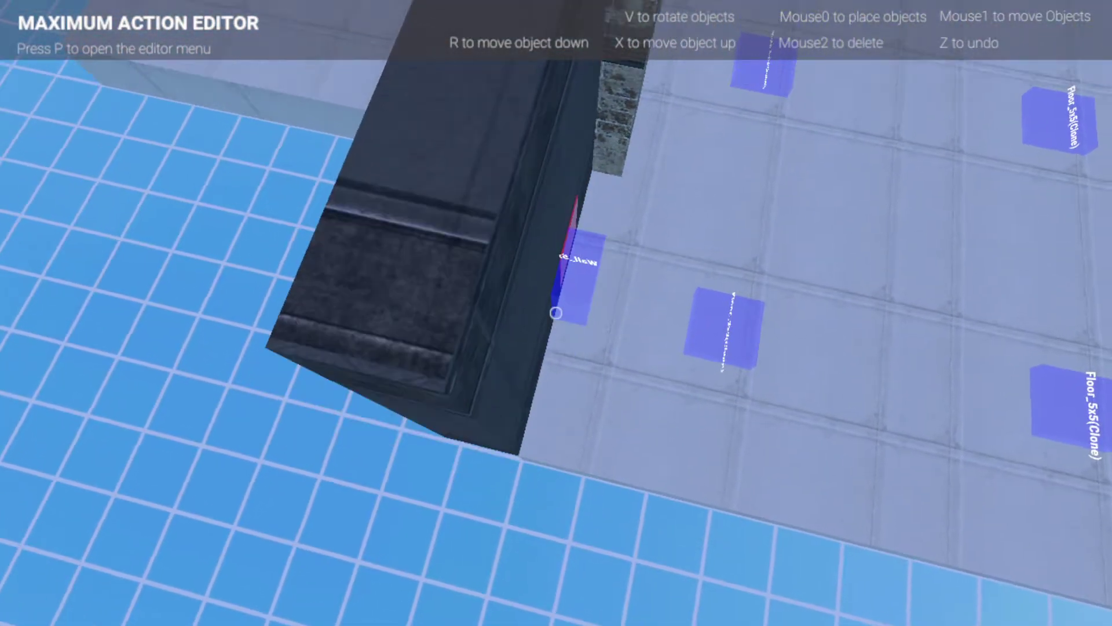
{"action": "key", "text": "r"}
{"action": "key", "text": "r"}
{"action": "key", "text": "d"}
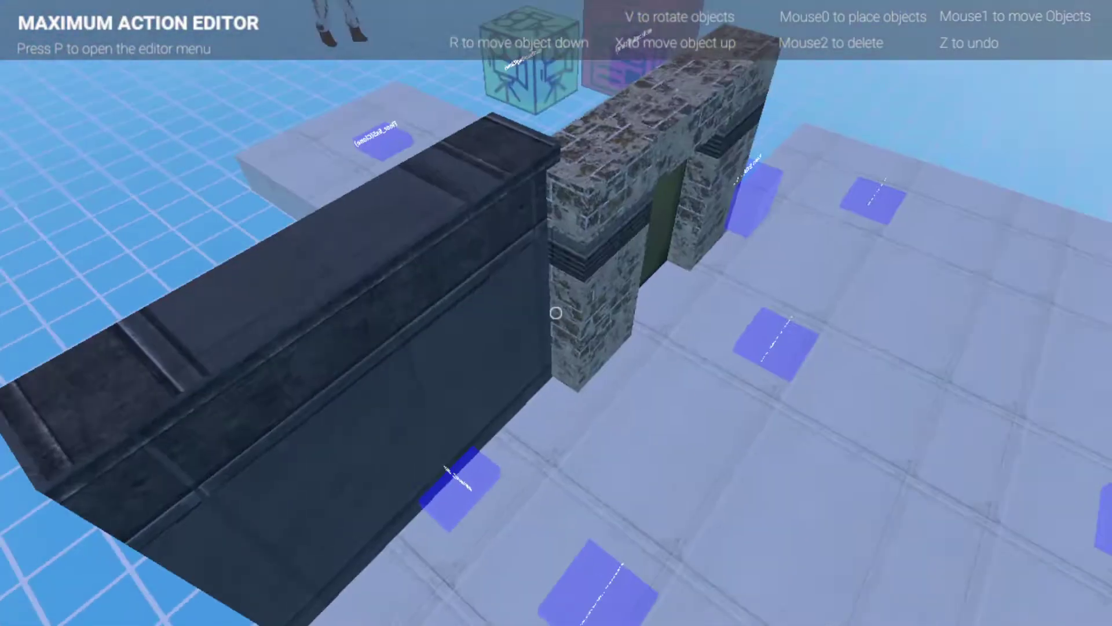
Step: Add a Wall_5x5, rotate it perpendicular to the first wall and fit it along the adjoining platform edge at the corner
{"action": "key", "text": "a"}
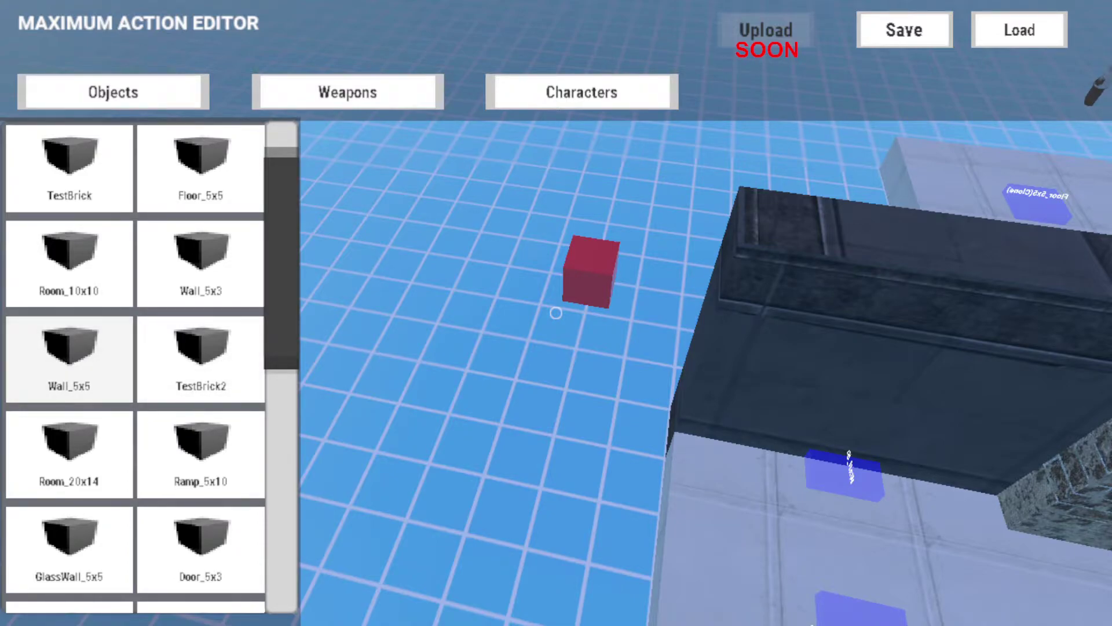
{"action": "key", "text": "p"}
{"action": "key", "text": "w"}
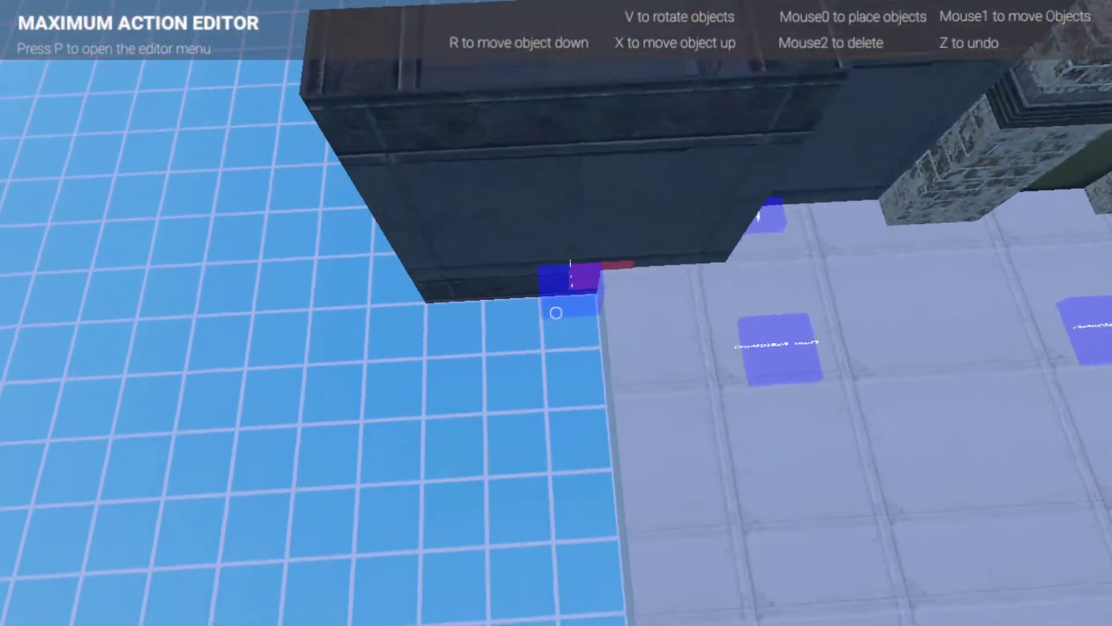
{"action": "key", "text": "v"}
{"action": "key", "text": "s"}
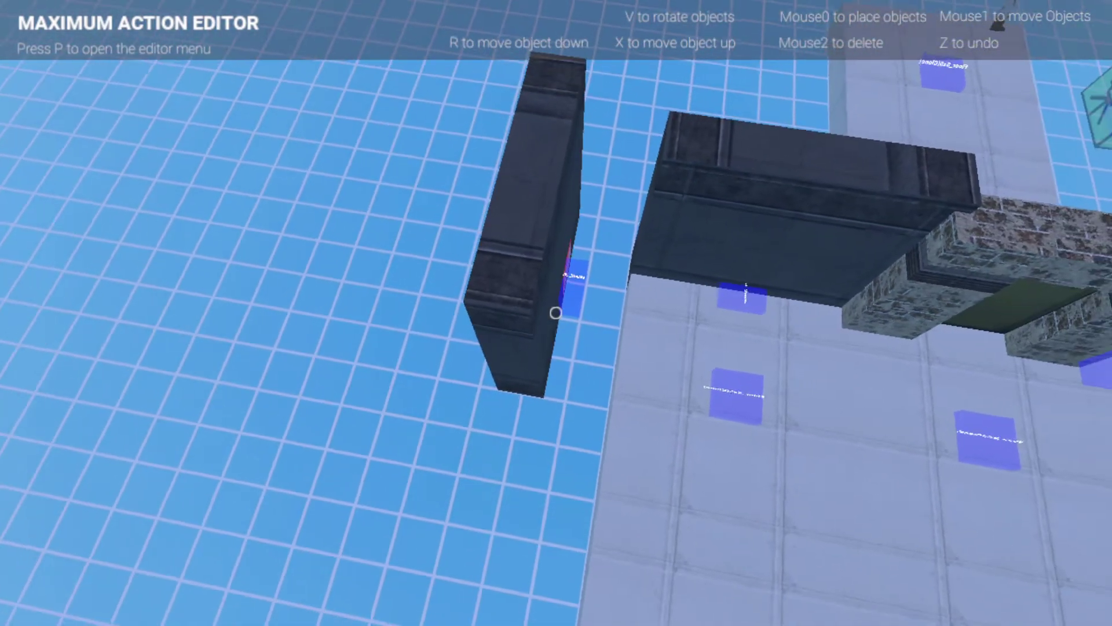
{"action": "key", "text": "d"}
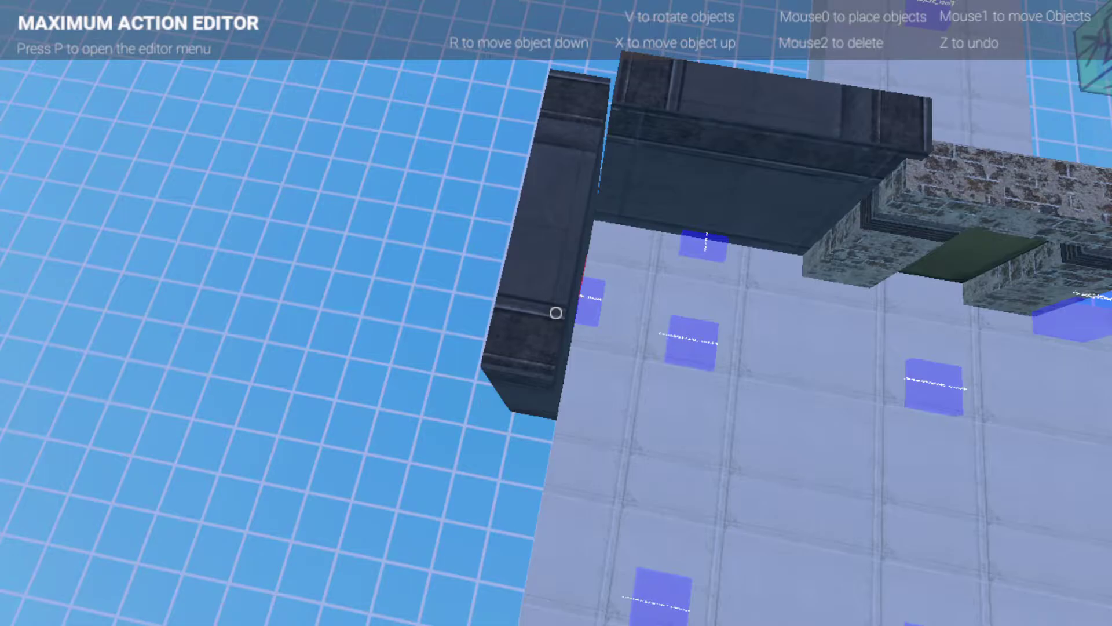
{"action": "key", "text": "s"}
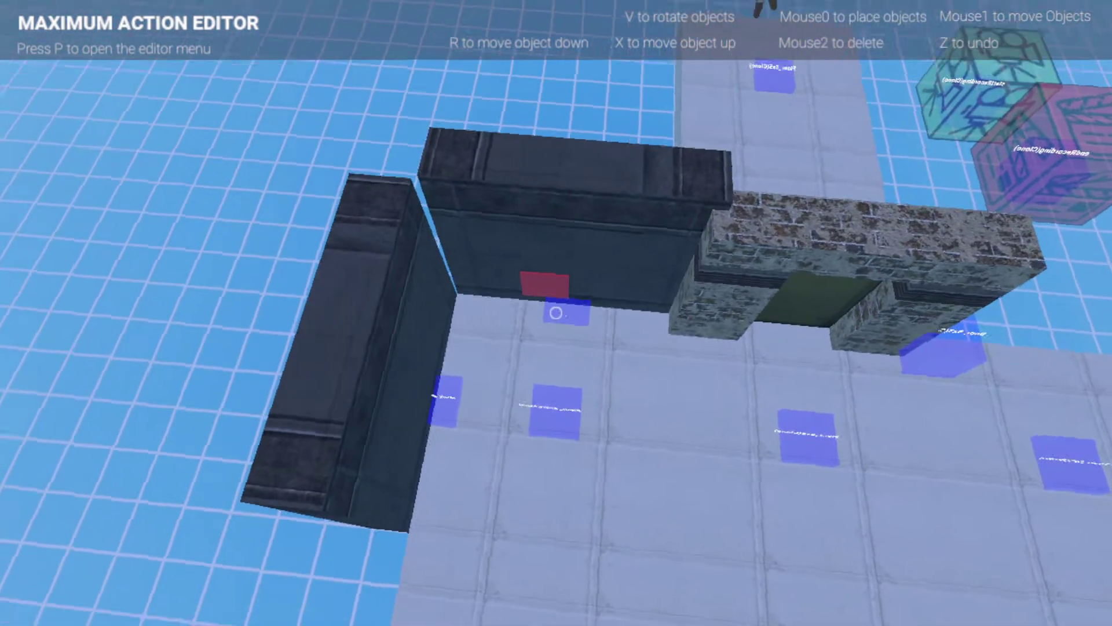
Step: Place another wall and line it up end to end with the side wall along the same platform edge
{"action": "key", "text": "d"}
{"action": "key", "text": "w"}
{"action": "left_click", "coordinate": [556, 313]}
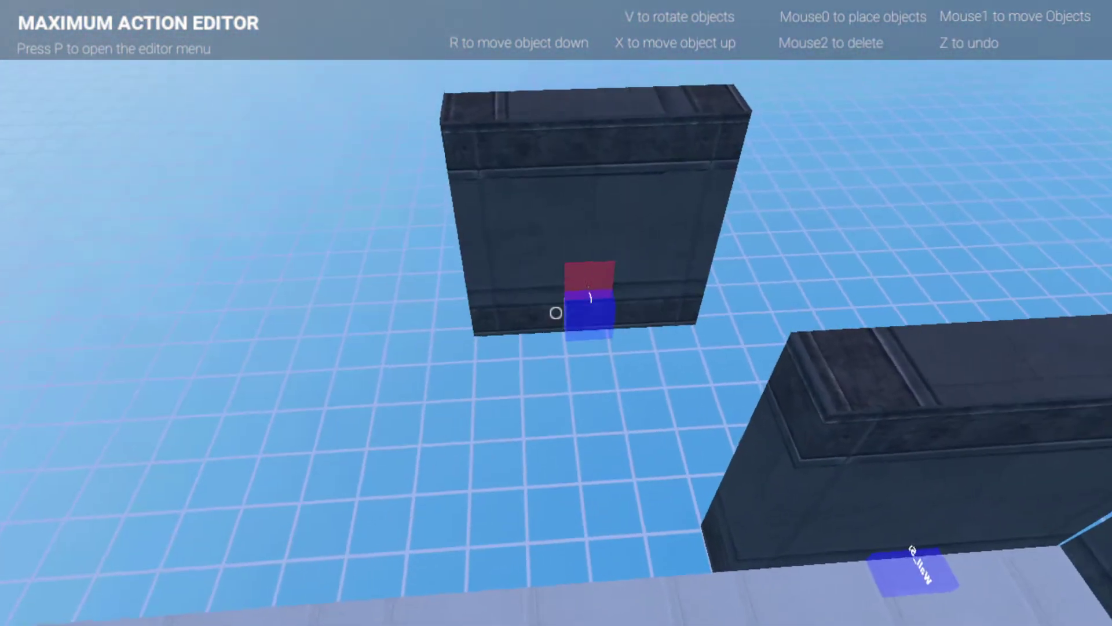
{"action": "key", "text": "a"}
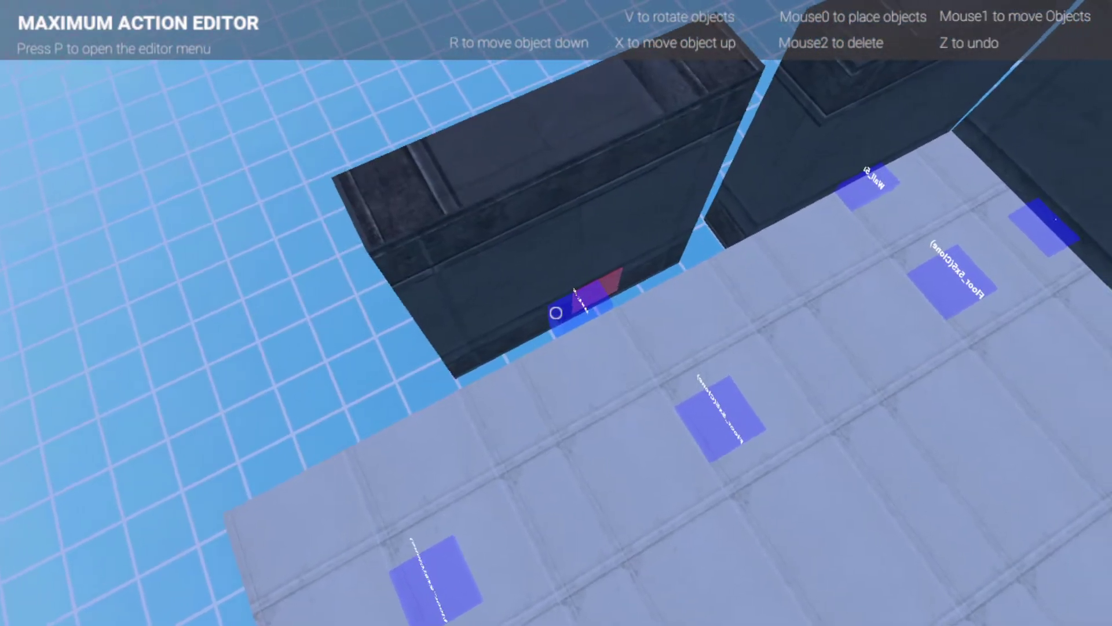
{"action": "key", "text": "d"}
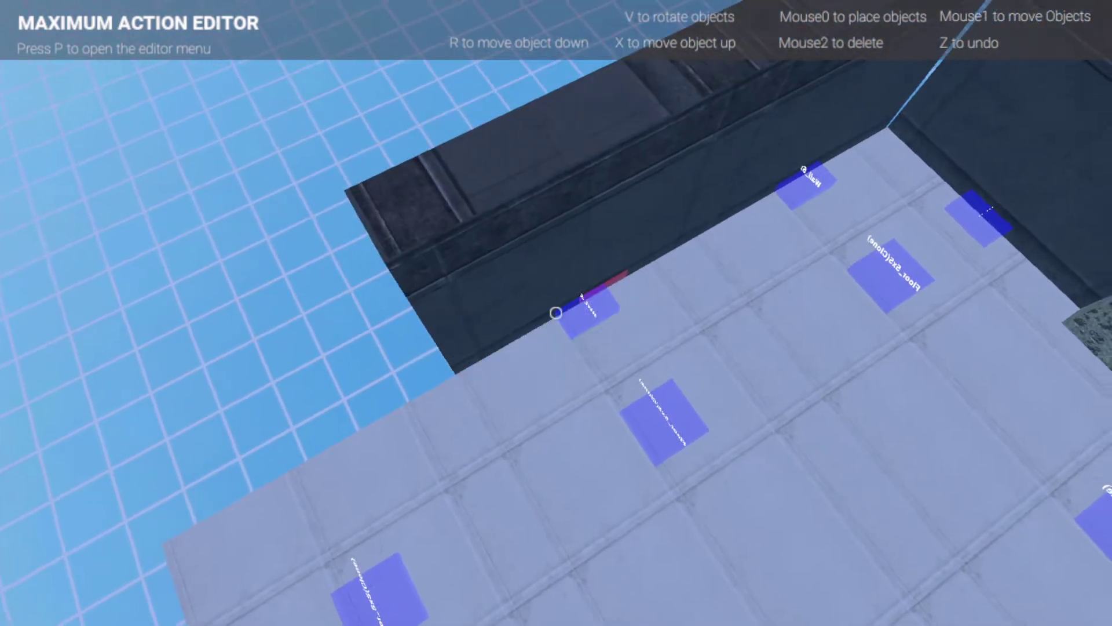
Step: Continue the wall rows around the next corners and along the remaining edges of the large platform
{"action": "mouse_move", "coordinate": [556, 313]}
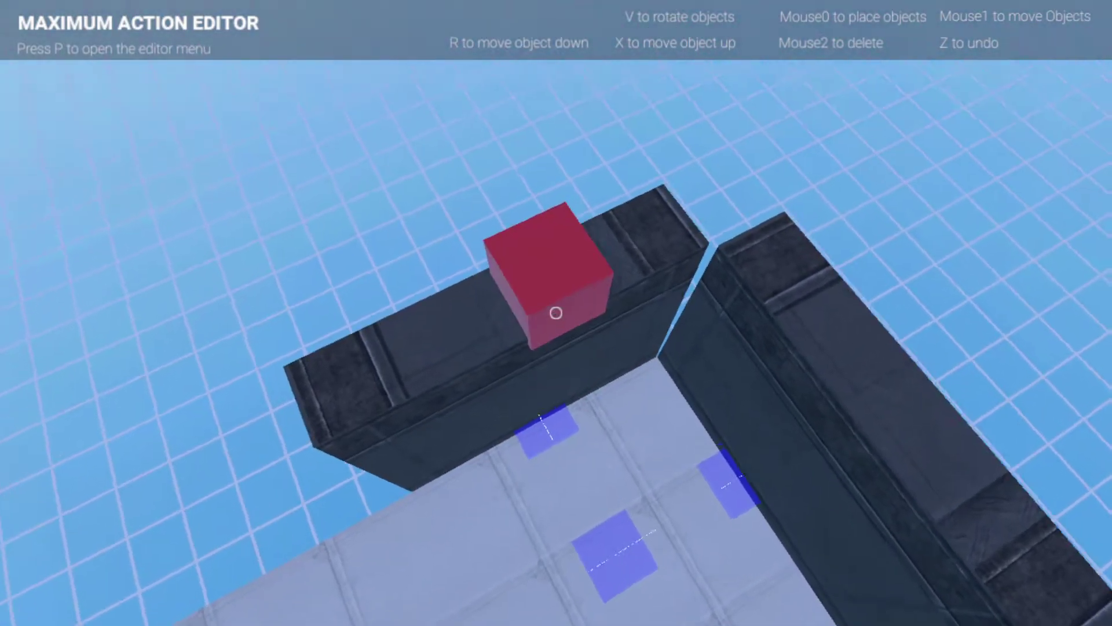
{"action": "key", "text": "w"}
{"action": "key", "text": "a"}
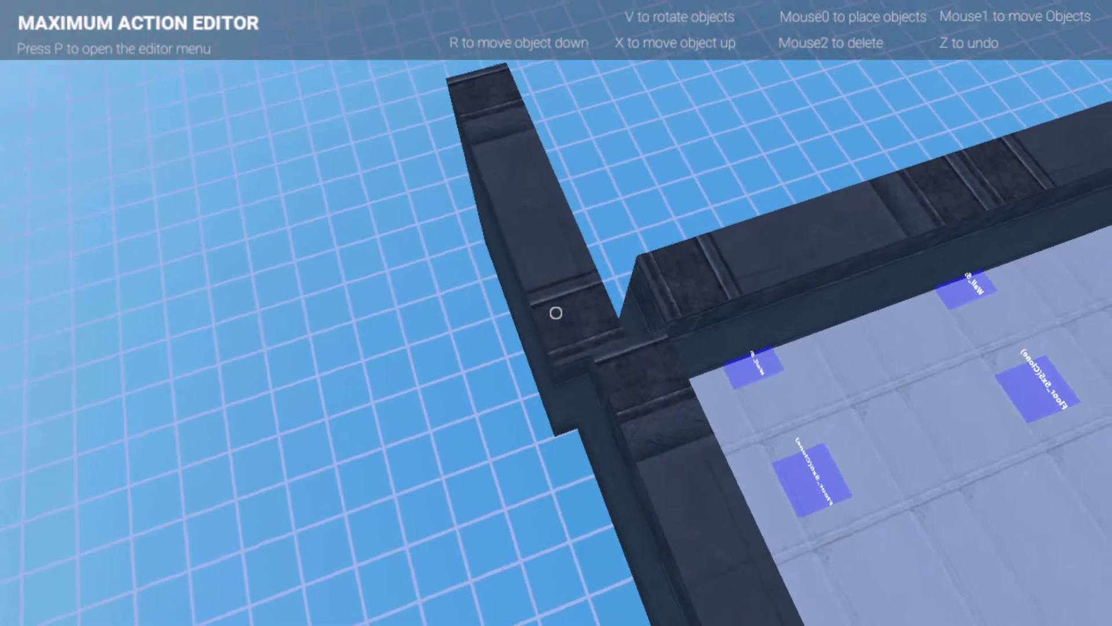
{"action": "key", "text": "d"}
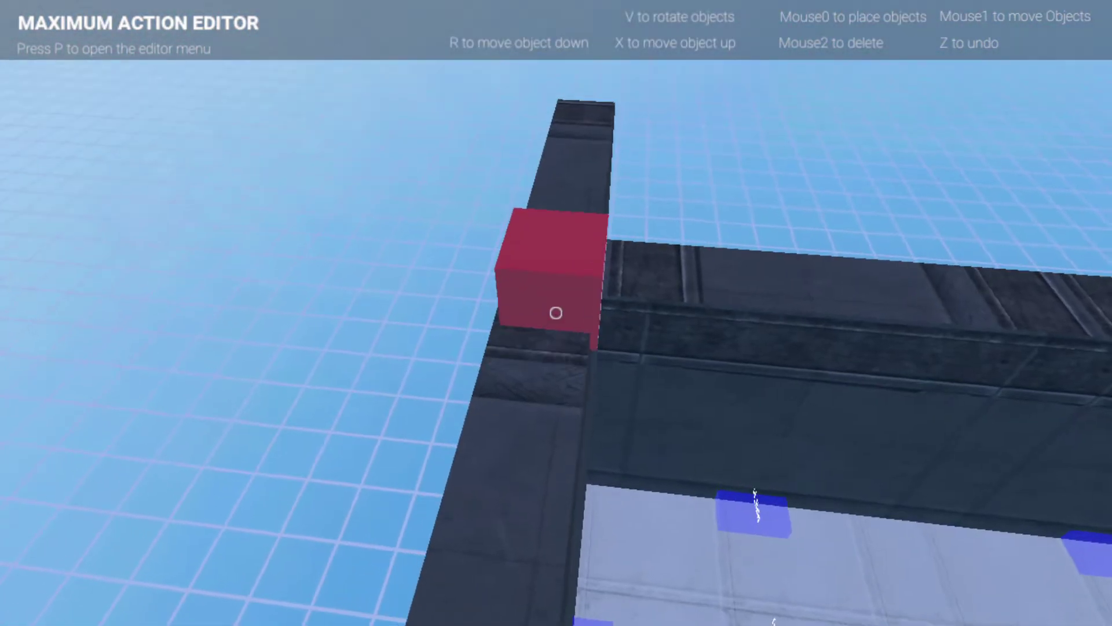
{"action": "key", "text": "w"}
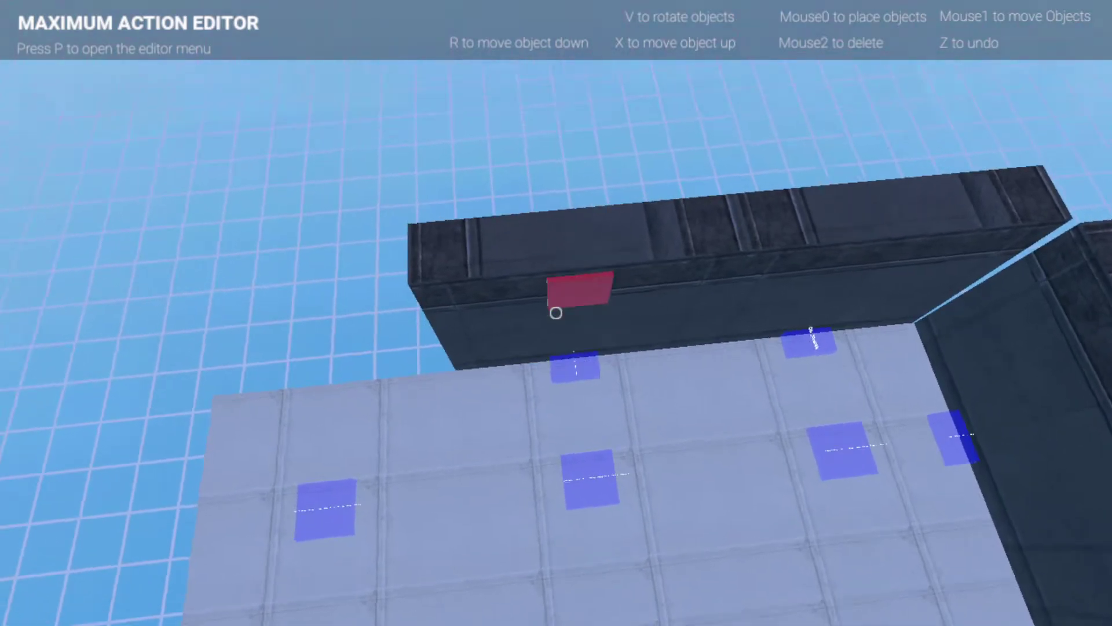
{"action": "key", "text": "a"}
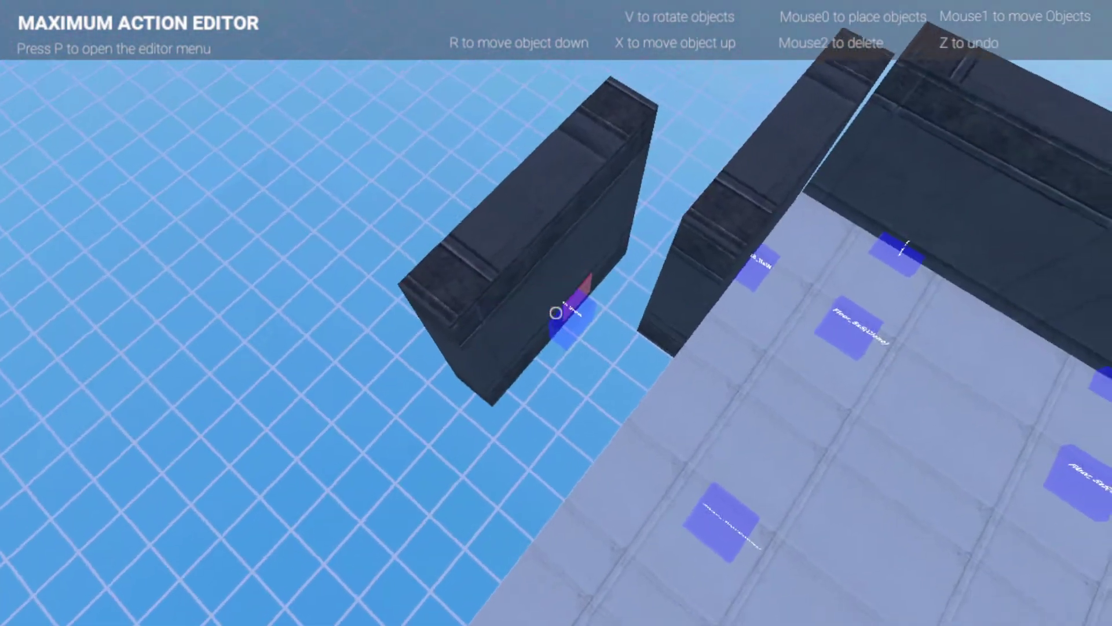
{"action": "right_click", "coordinate": [556, 313]}
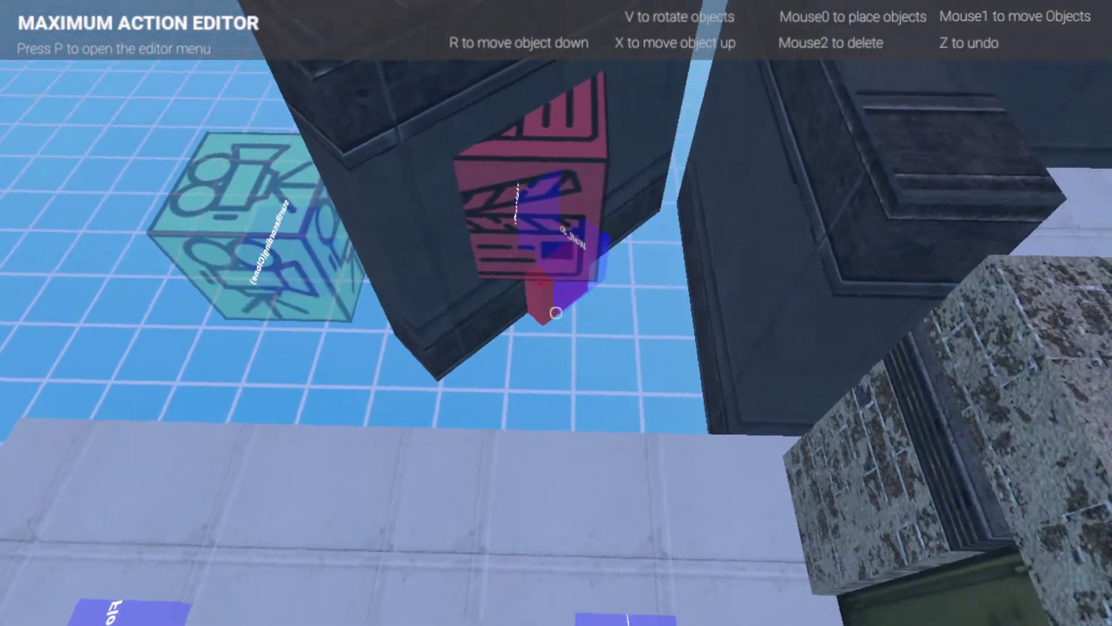
Step: Rotate walls to follow the narrow walkway and place them along both of its long edges
{"action": "key", "text": "v"}
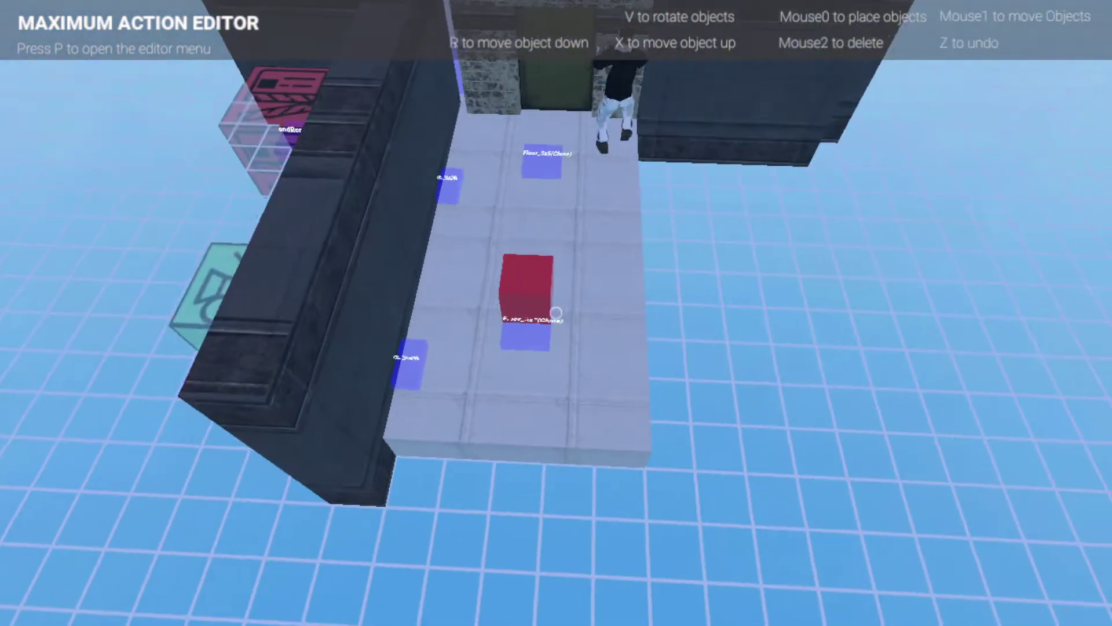
{"action": "left_click", "coordinate": [556, 313]}
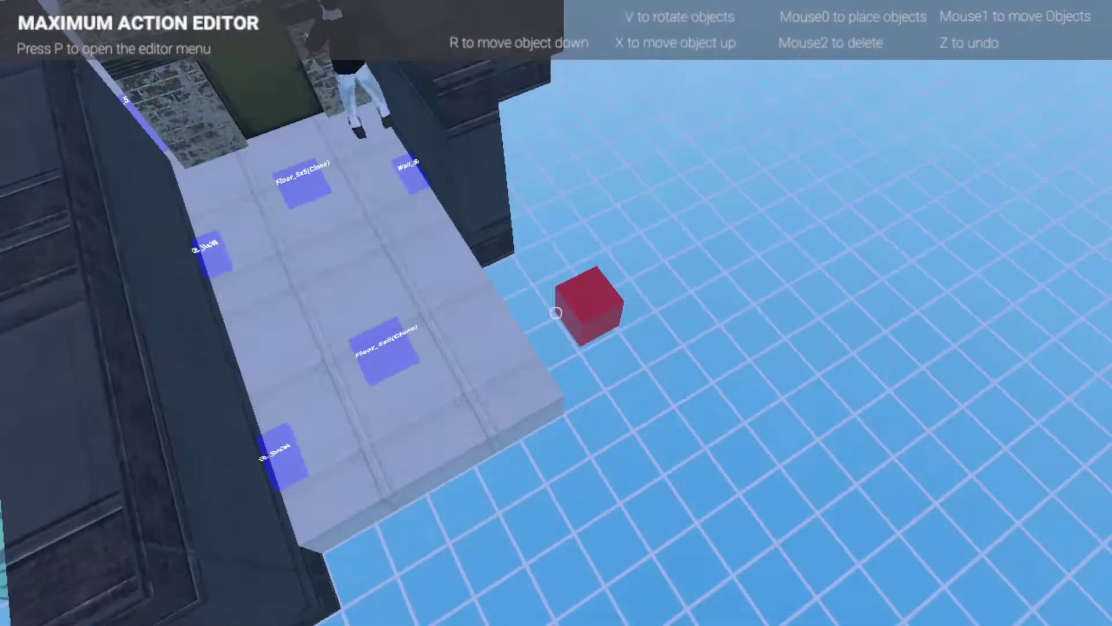
{"action": "left_click", "coordinate": [556, 313]}
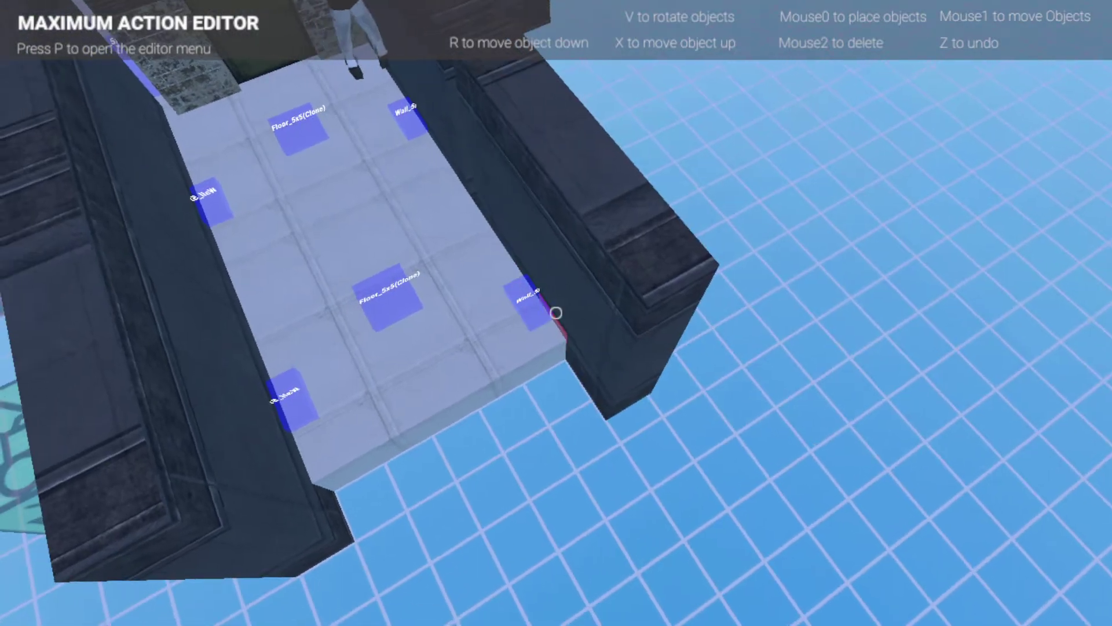